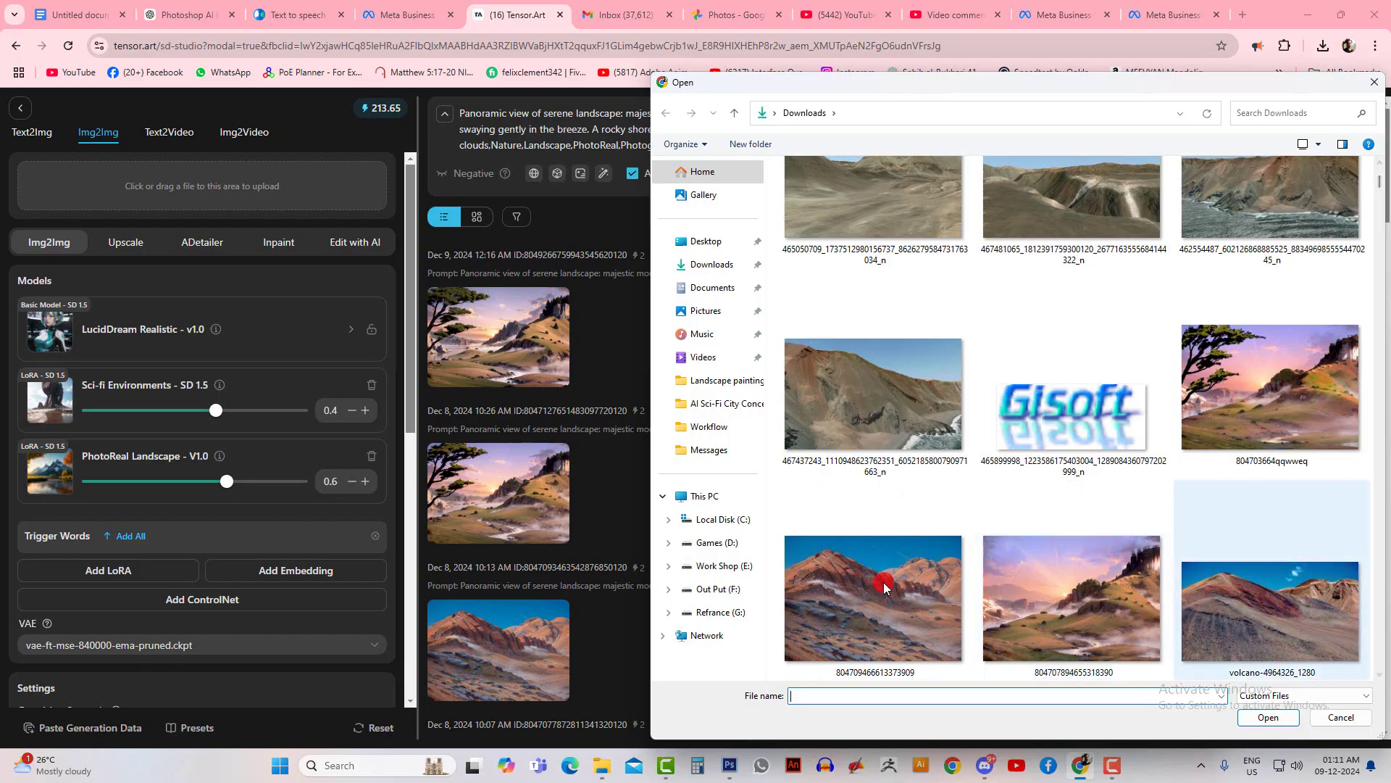
# Step: Upload the barren desert hills image whose file name starts with 465050709 from Downloads as the Img2Img source
pyautogui.scroll(5, 1319, 406)
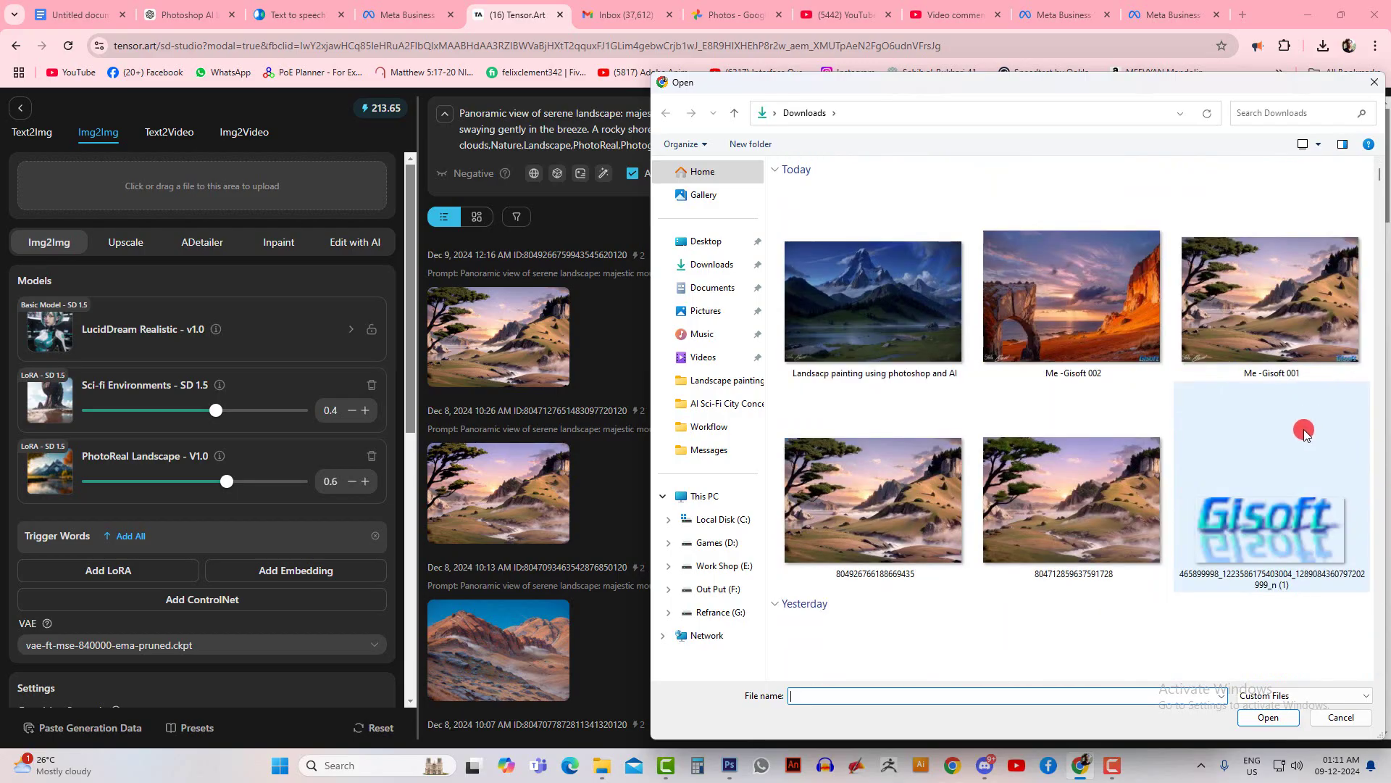
pyautogui.scroll(-4, 1303, 430)
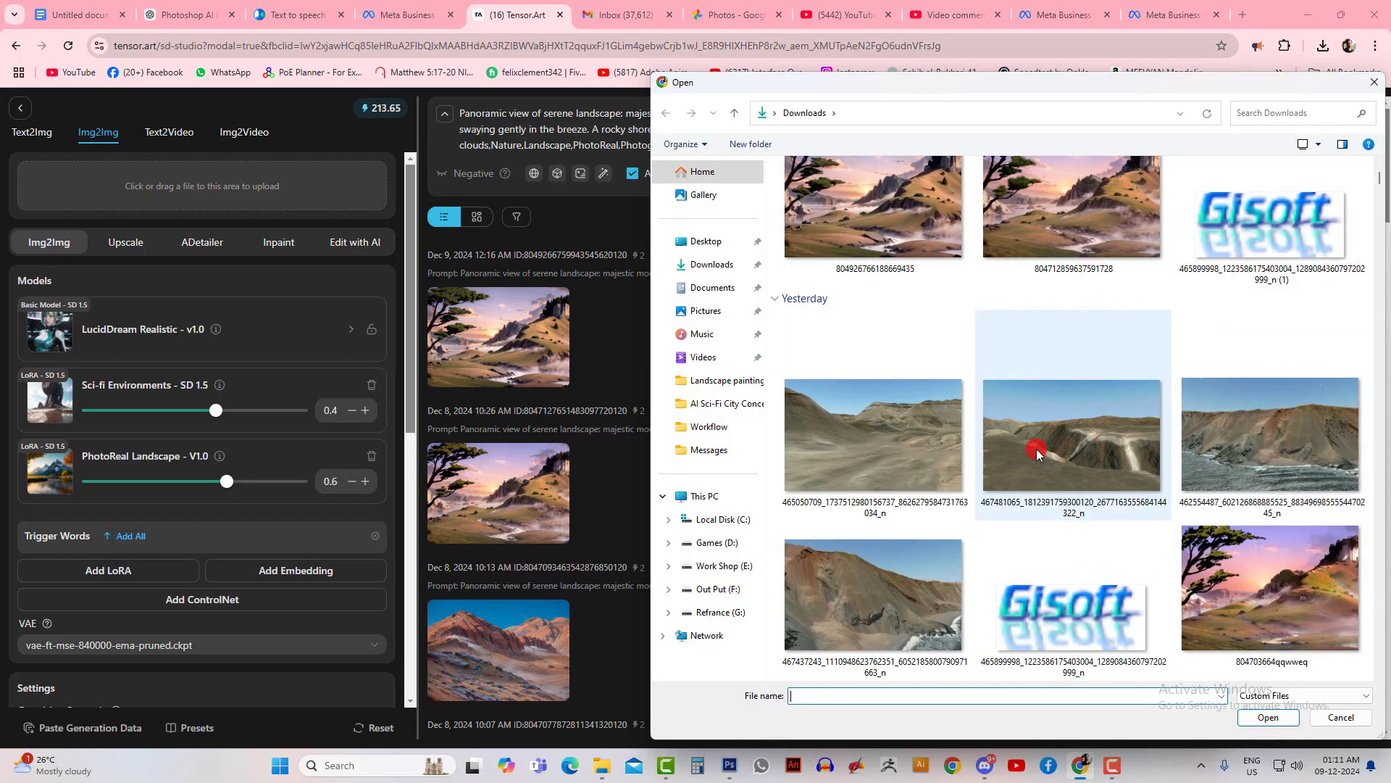
pyautogui.click(1079, 448)
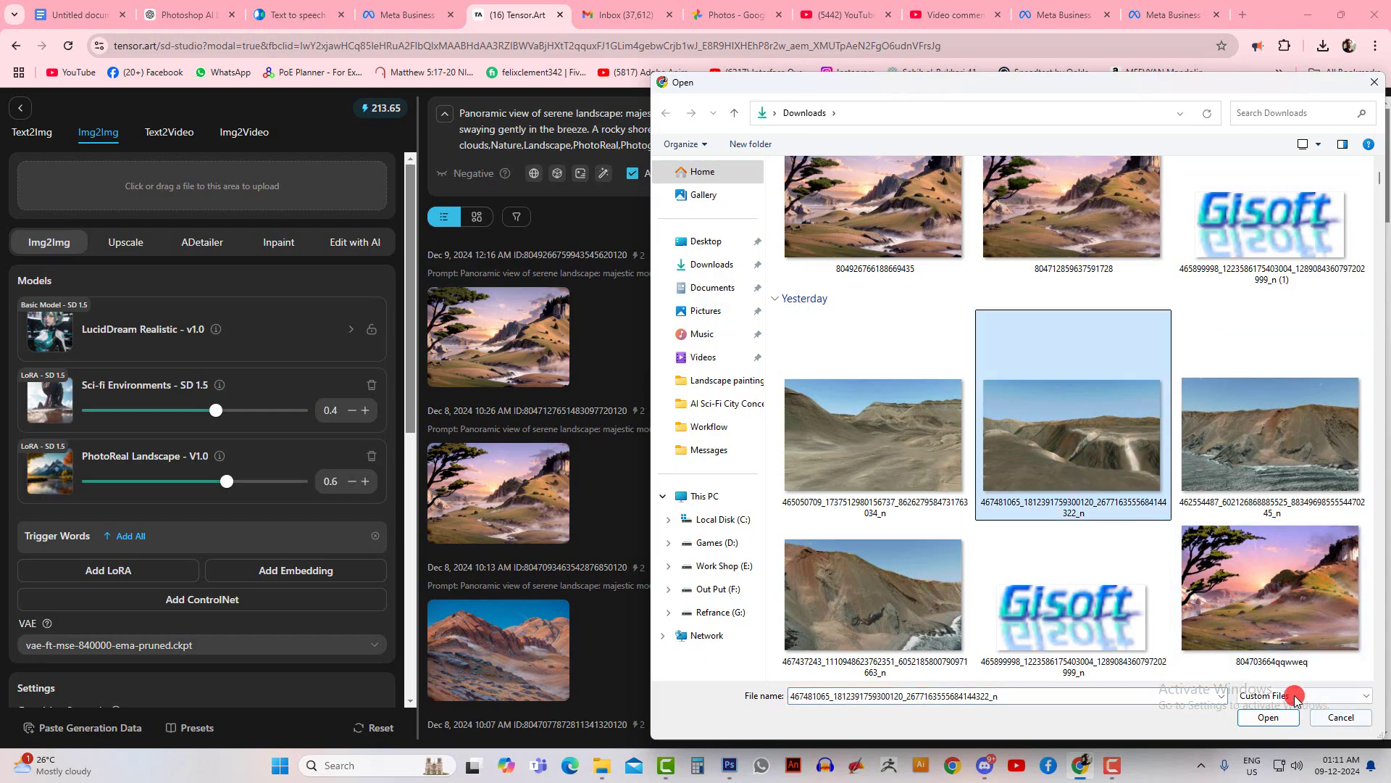
pyautogui.click(906, 500)
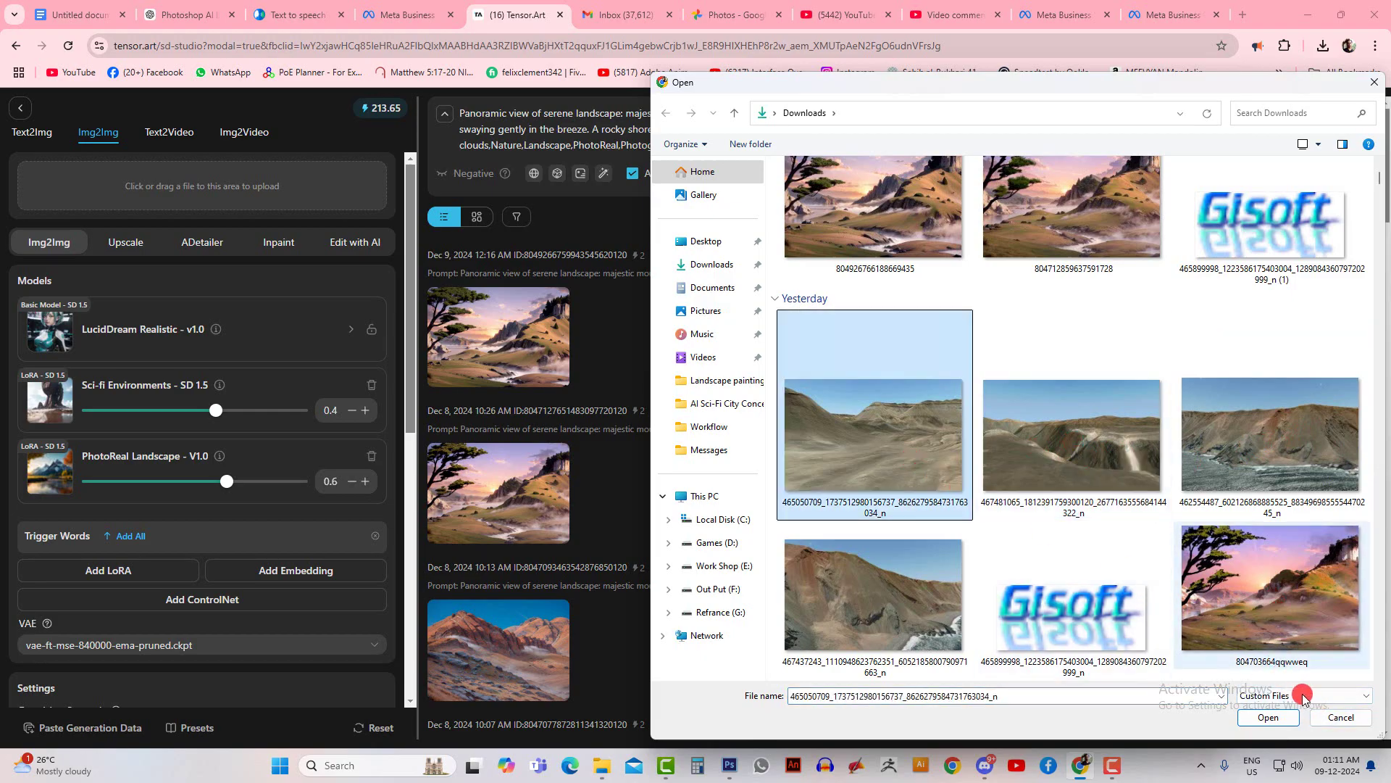
pyautogui.click(1270, 718)
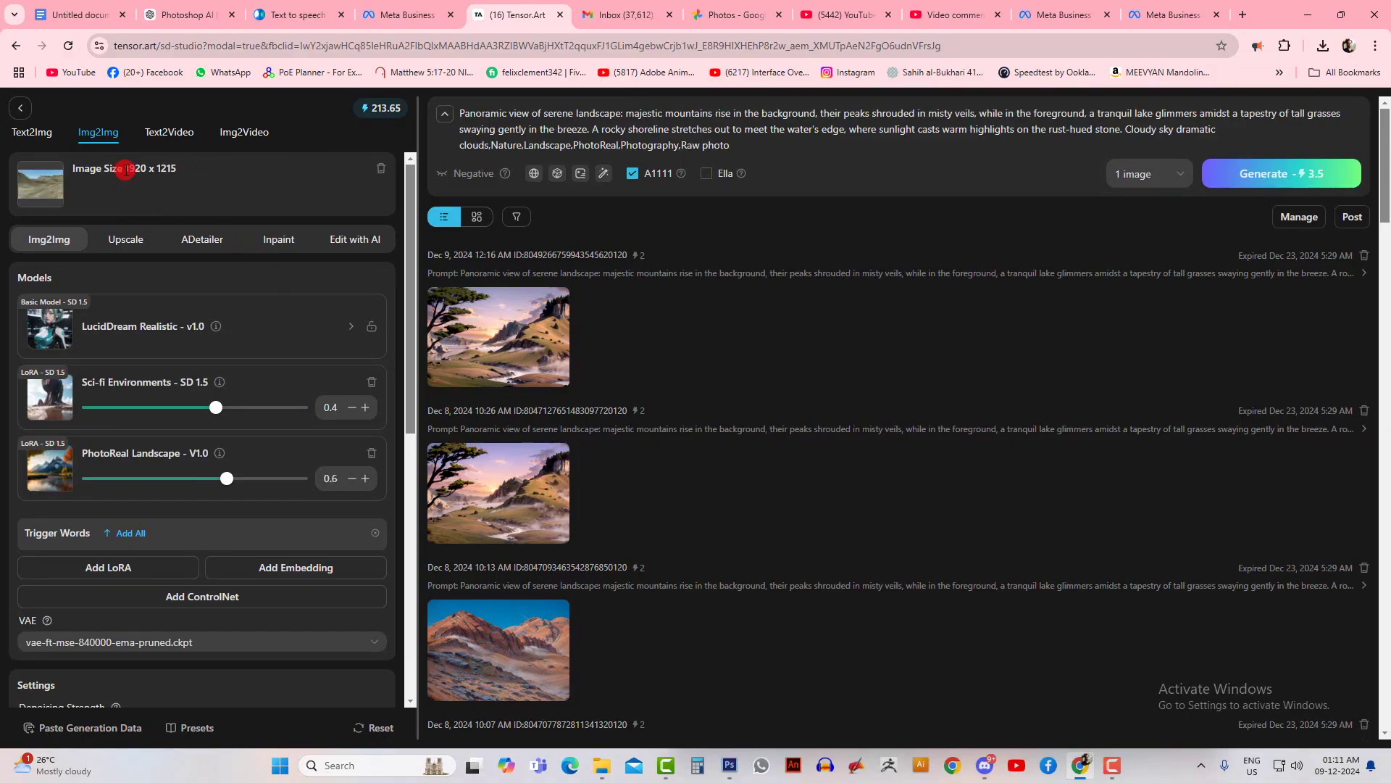
# Step: Examine the uploaded image's size and the denoising, aspect ratio, dimension and sampling settings for the generation
pyautogui.moveTo(124, 168); pyautogui.dragTo(176, 172)
pyautogui.click(238, 197)
pyautogui.scroll(-3, 319, 356)
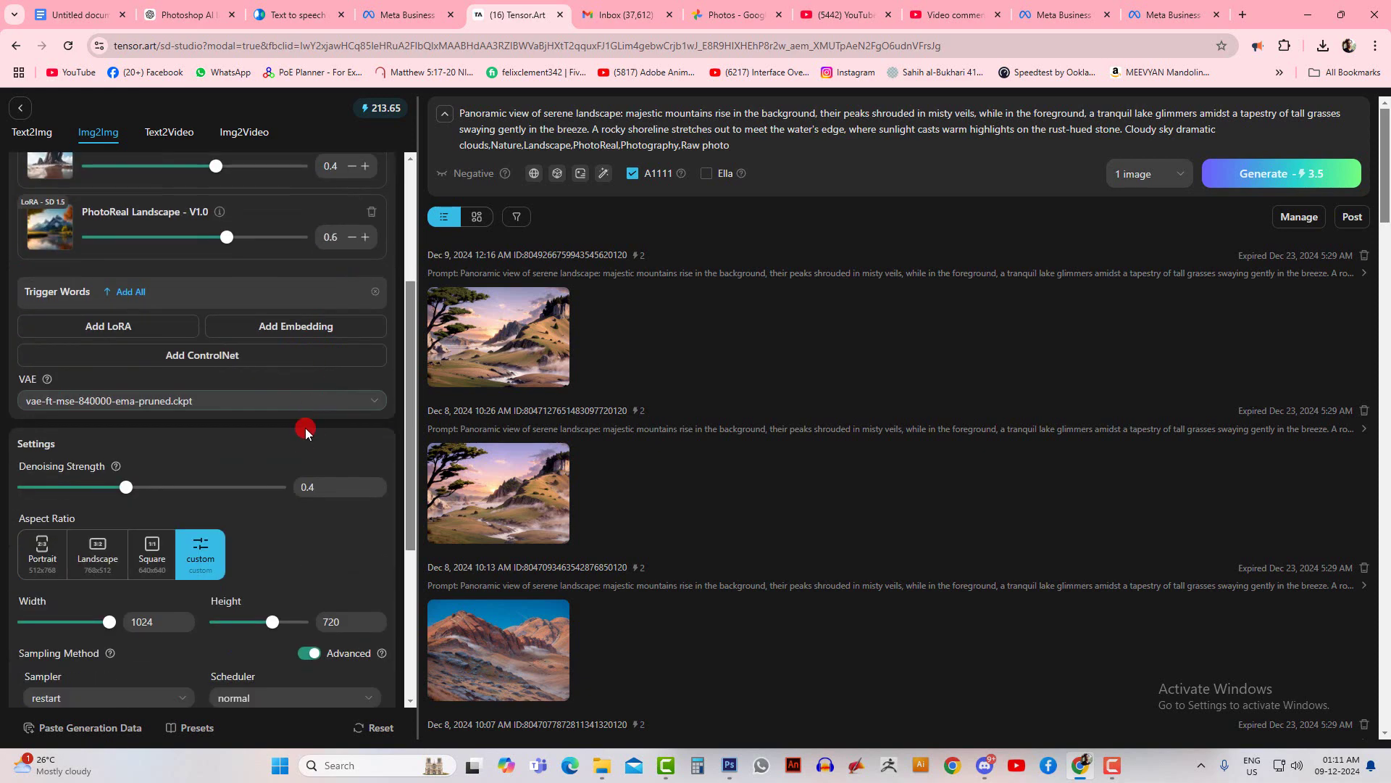
pyautogui.scroll(2, 286, 446)
pyautogui.scroll(-3, 286, 453)
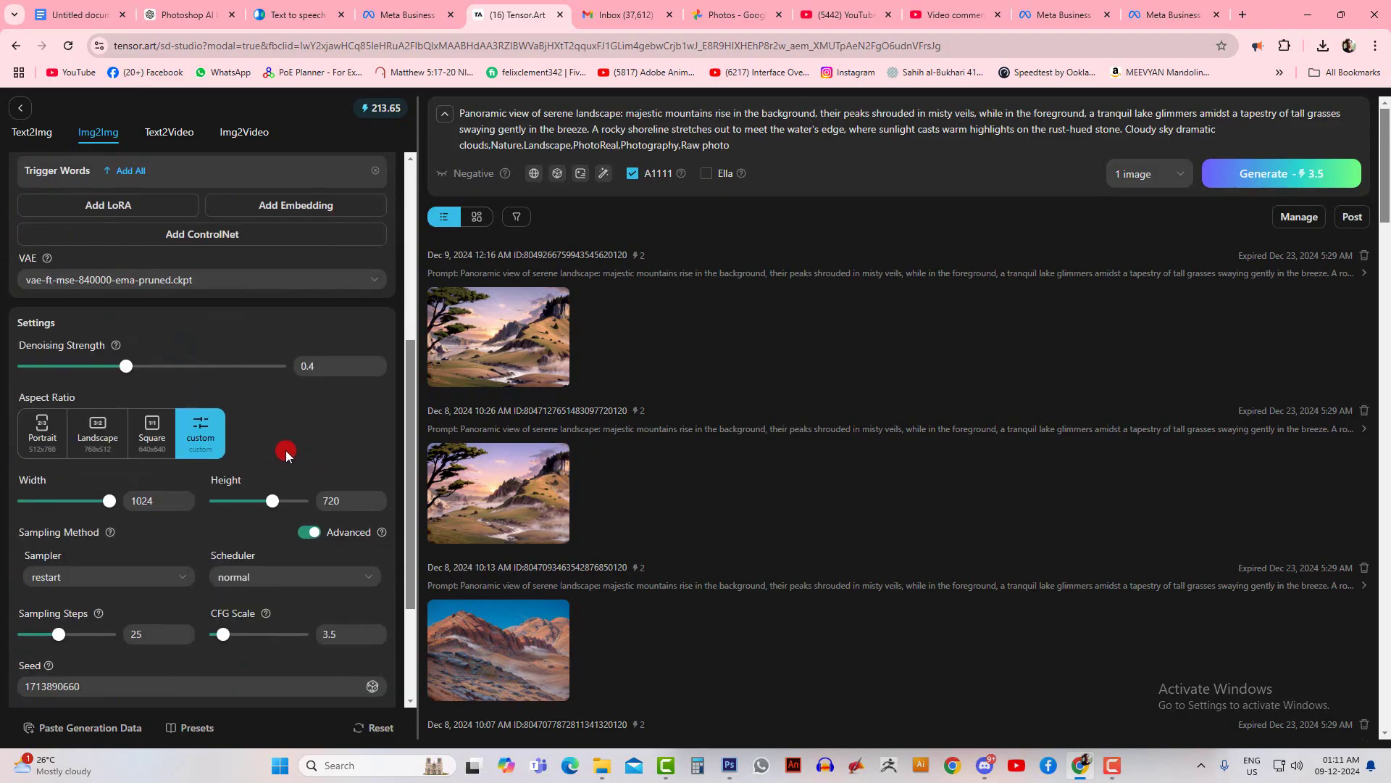
pyautogui.click(316, 500)
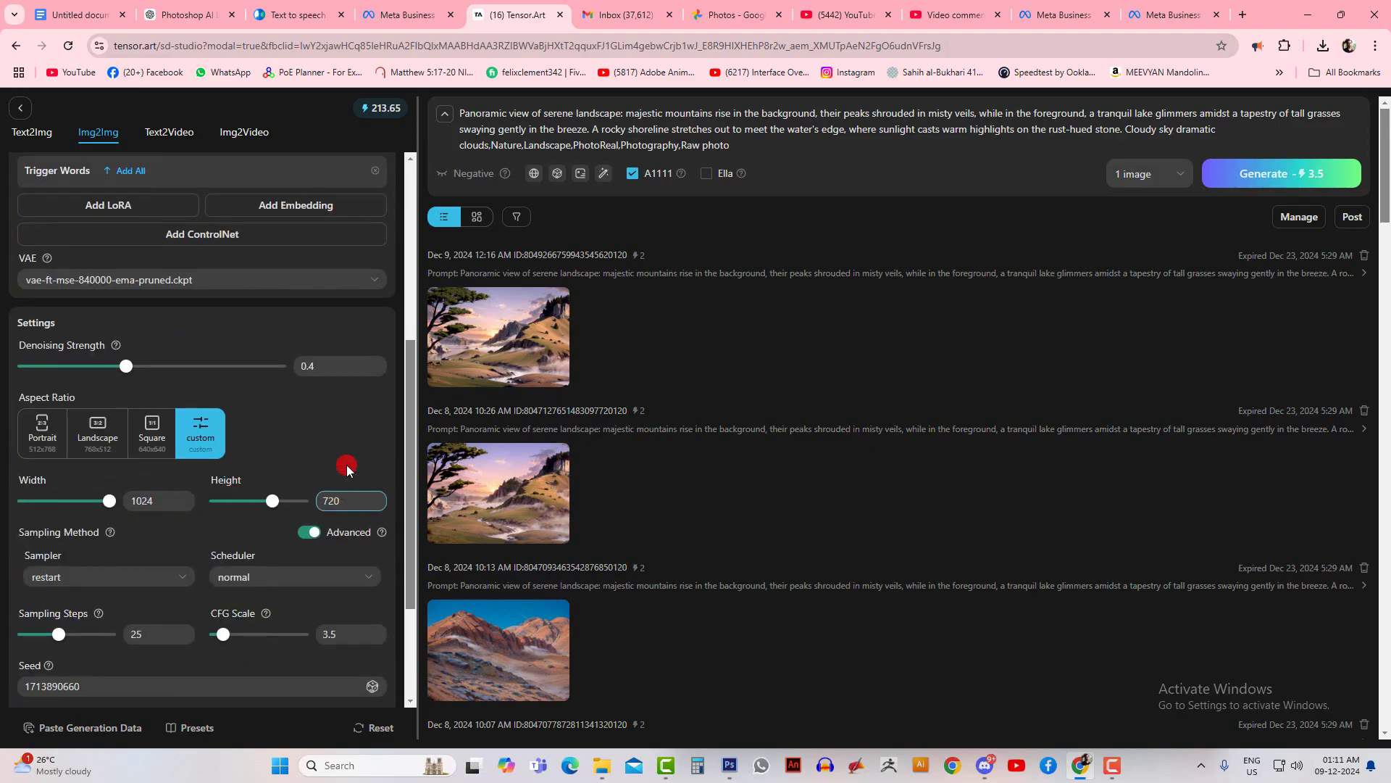
pyautogui.scroll(-2, 345, 413)
pyautogui.scroll(6, 342, 410)
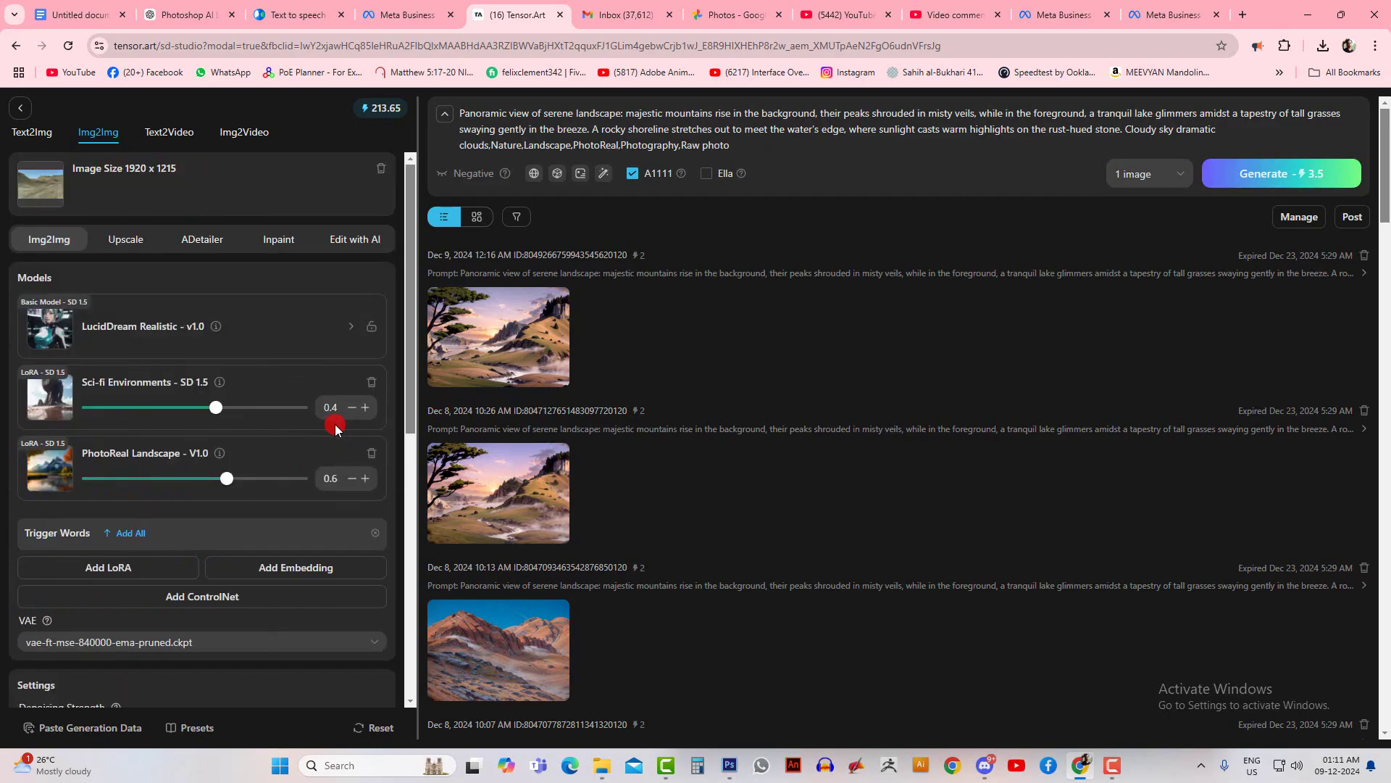
# Step: Preview the Sci-fi Environments and PhotoReal Landscape LoRA sample images, and review the full landscape prompt
pyautogui.click(58, 403)
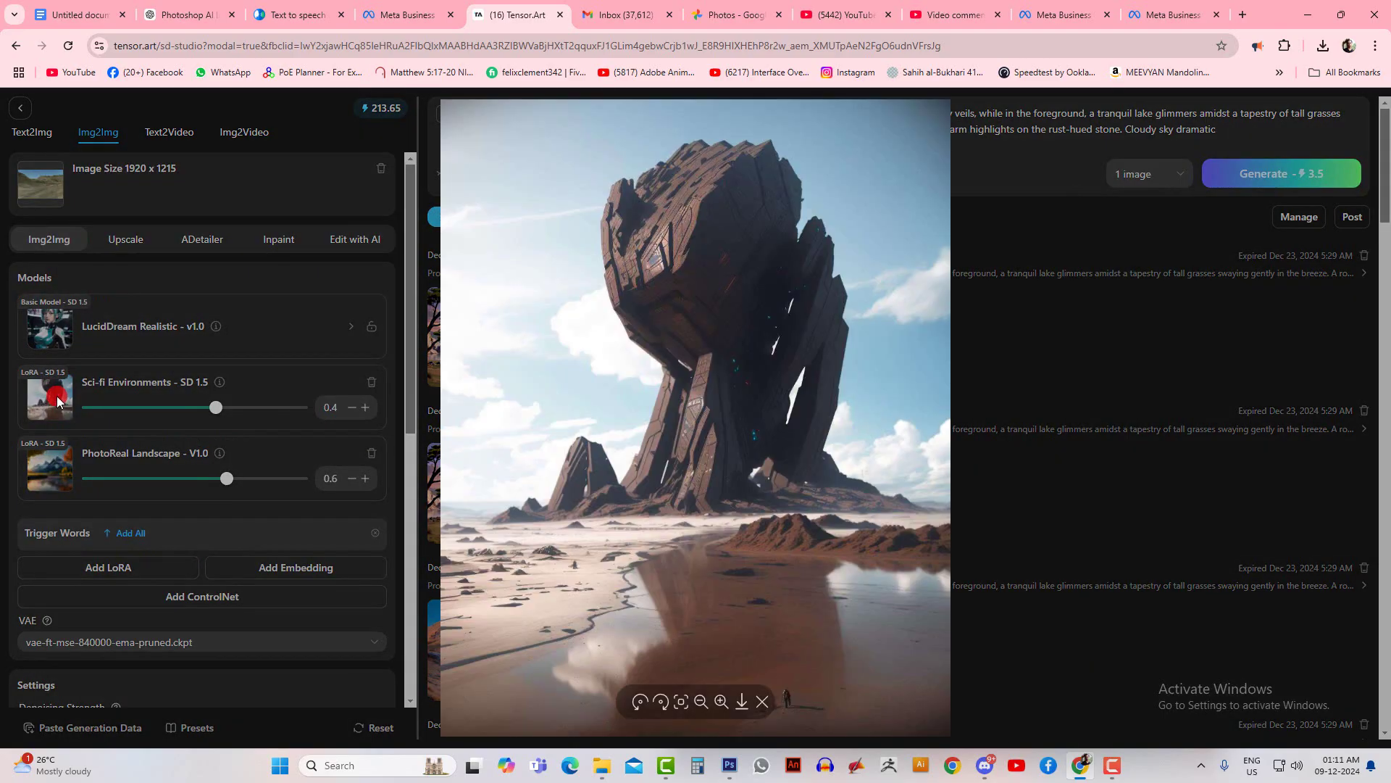
pyautogui.click(58, 403)
pyautogui.click(45, 472)
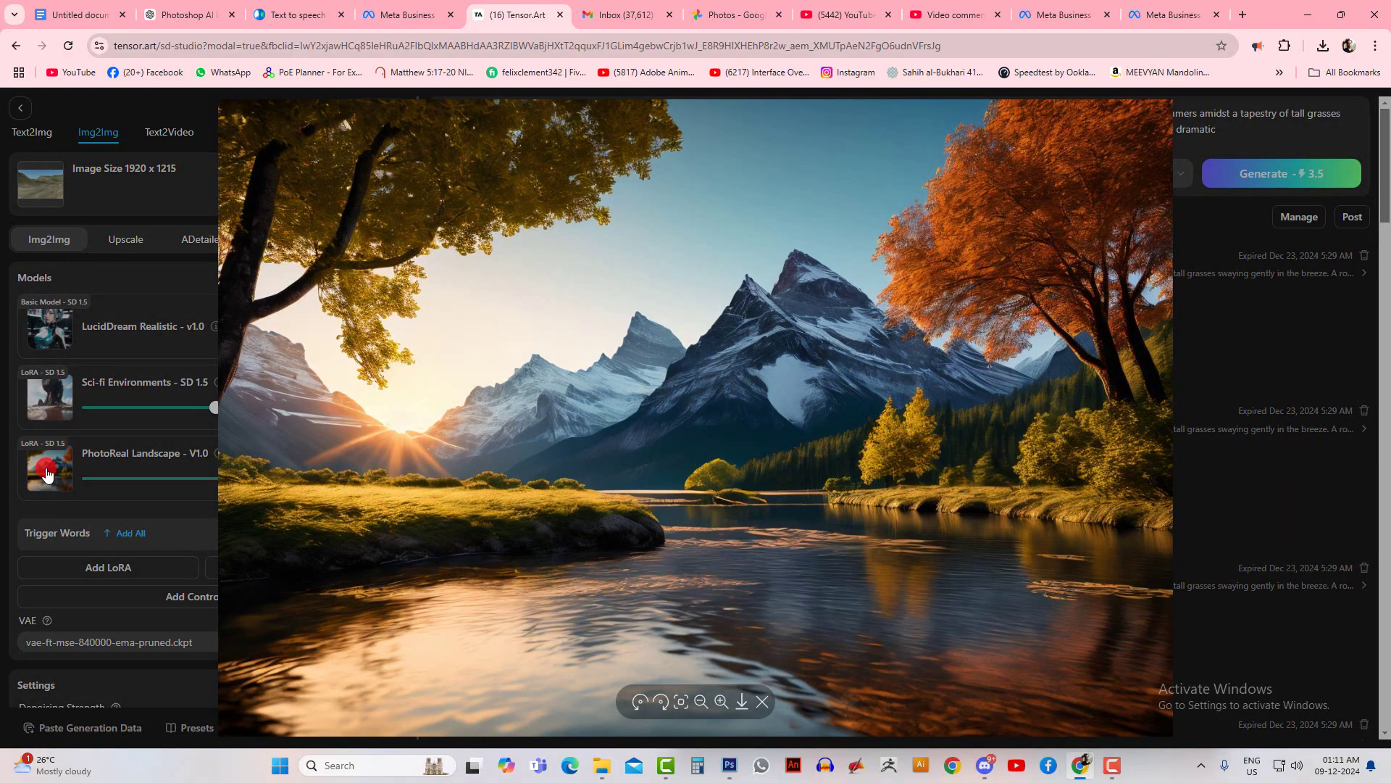
pyautogui.click(46, 473)
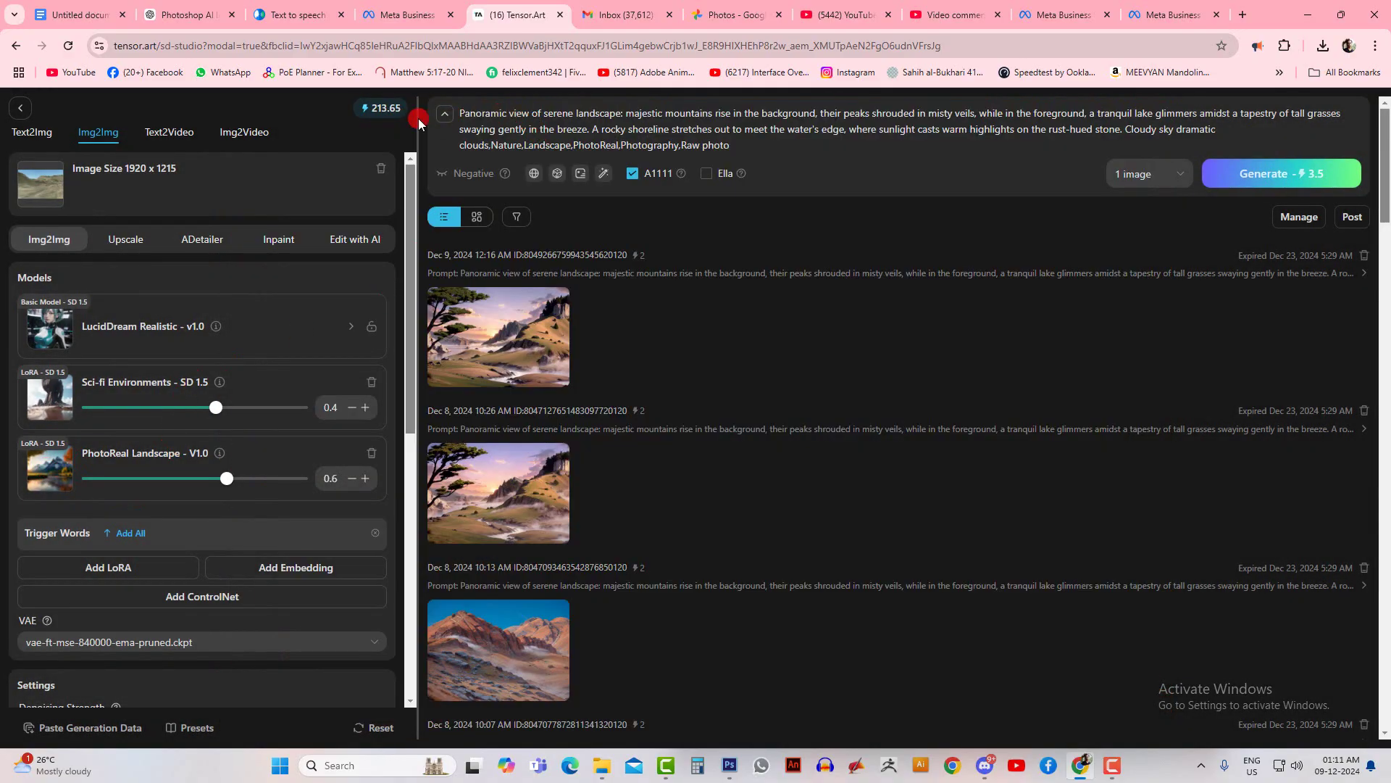
pyautogui.click(461, 115)
pyautogui.moveTo(473, 120); pyautogui.dragTo(739, 156)
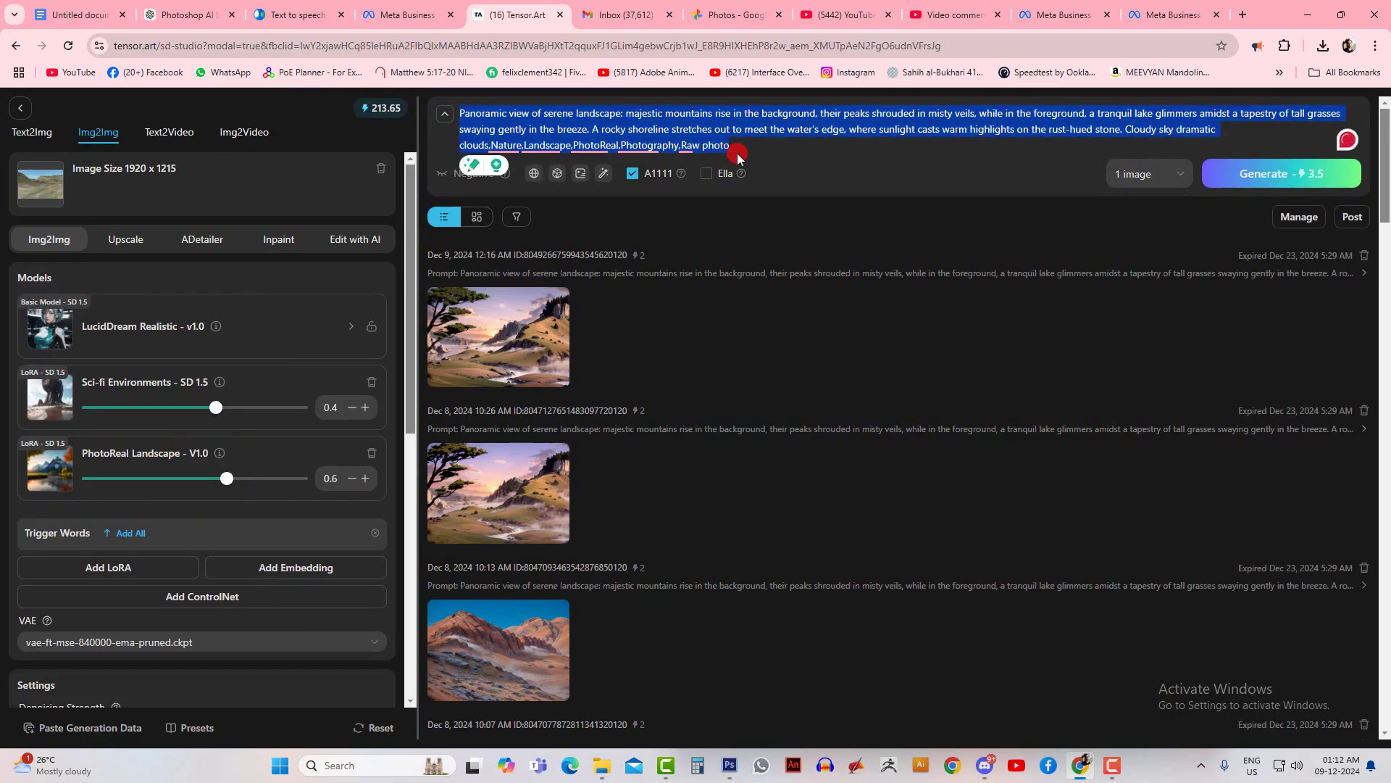
pyautogui.click(745, 150)
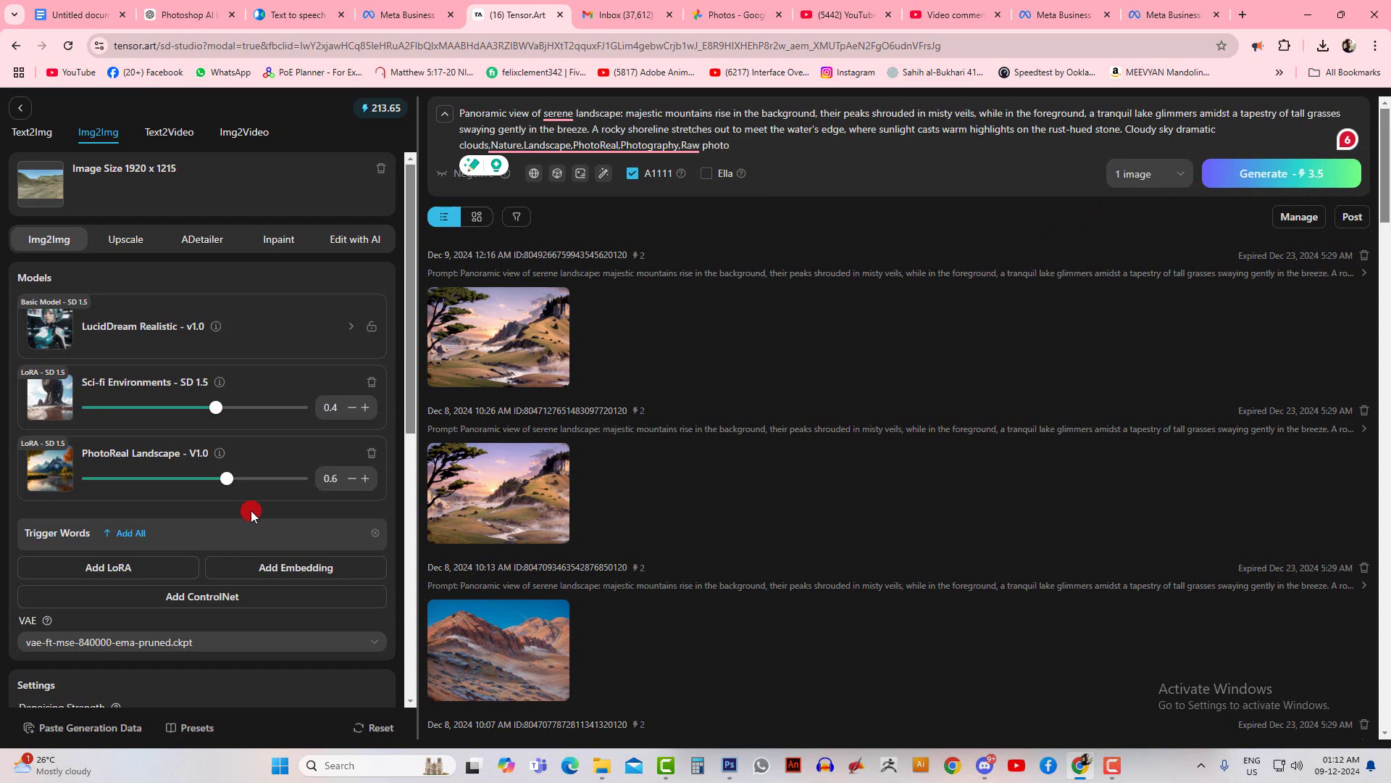
# Step: Generate one image from the uploaded photo and compare the enlarged result with the source image
pyautogui.click(1298, 176)
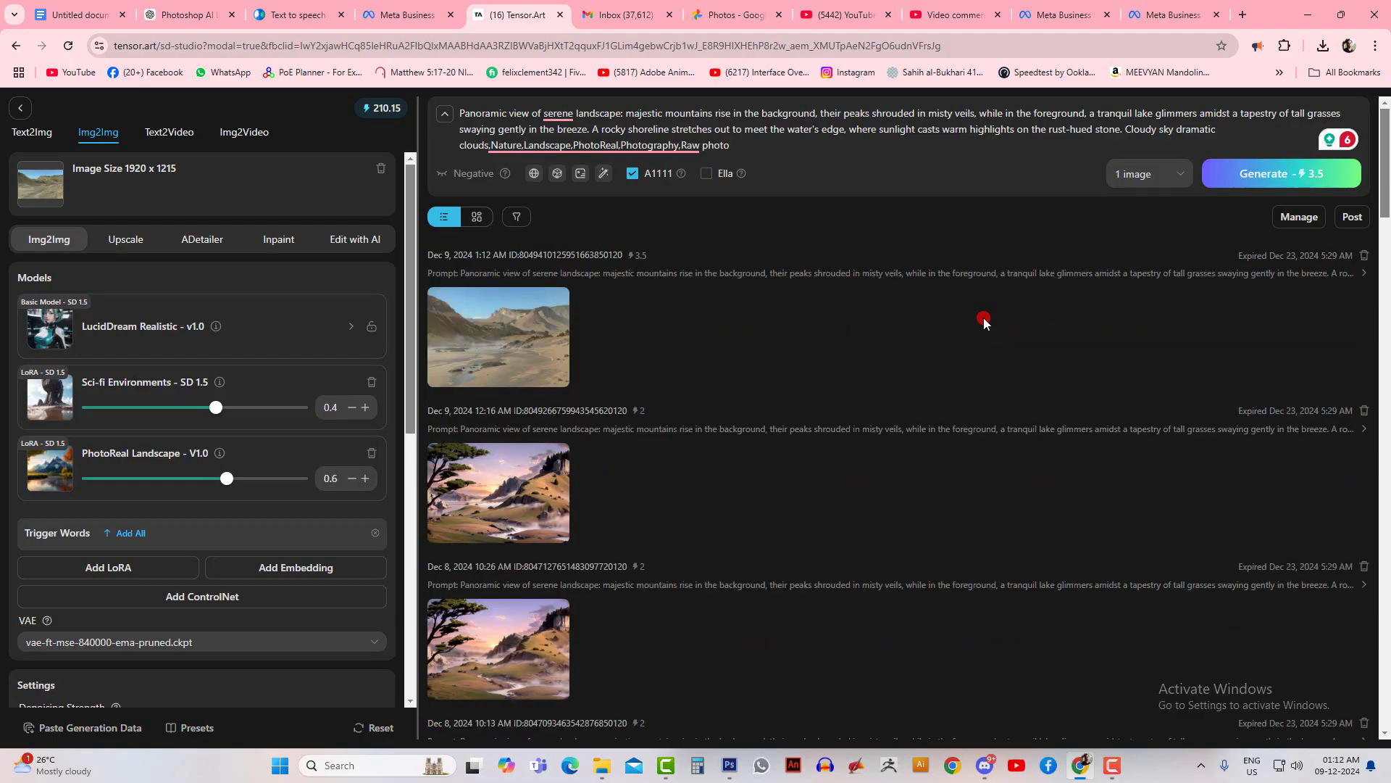
pyautogui.click(484, 337)
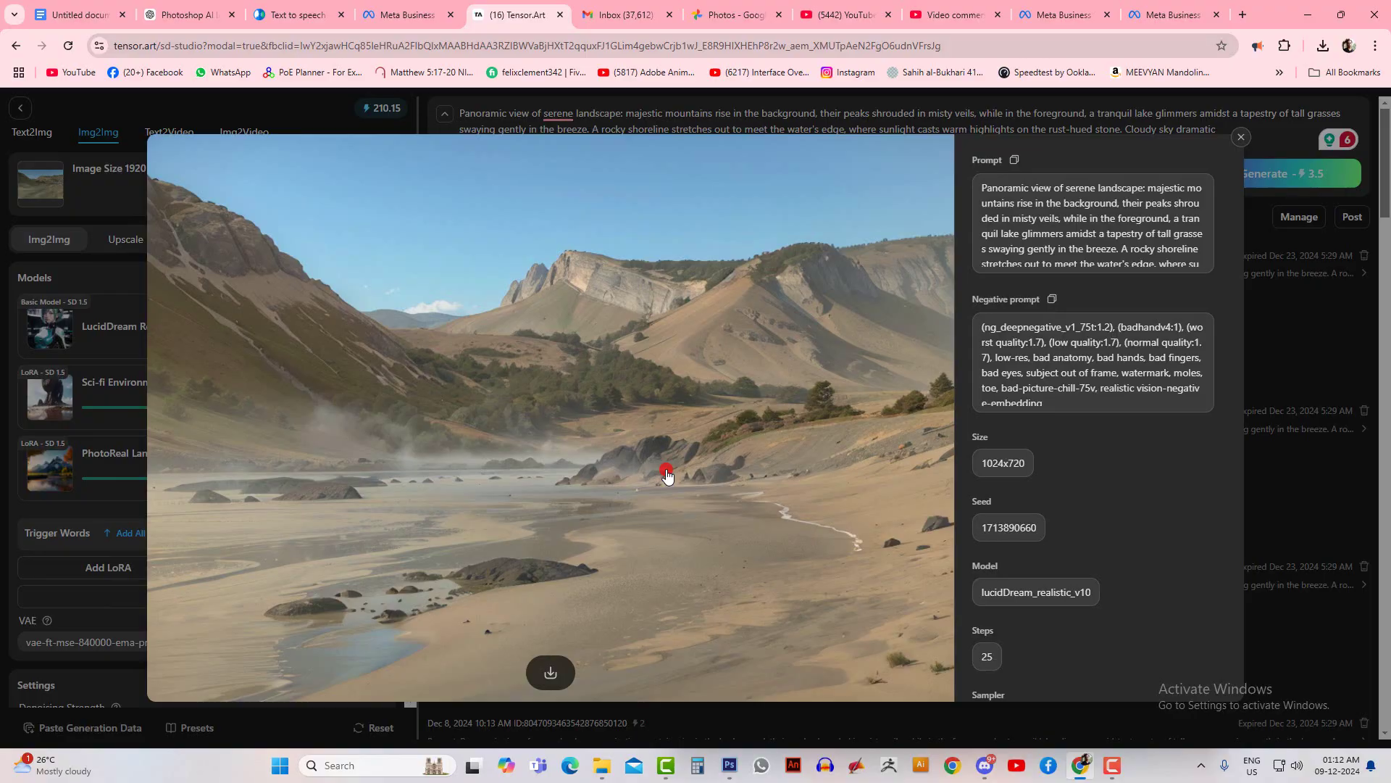
pyautogui.click(1276, 354)
pyautogui.click(43, 200)
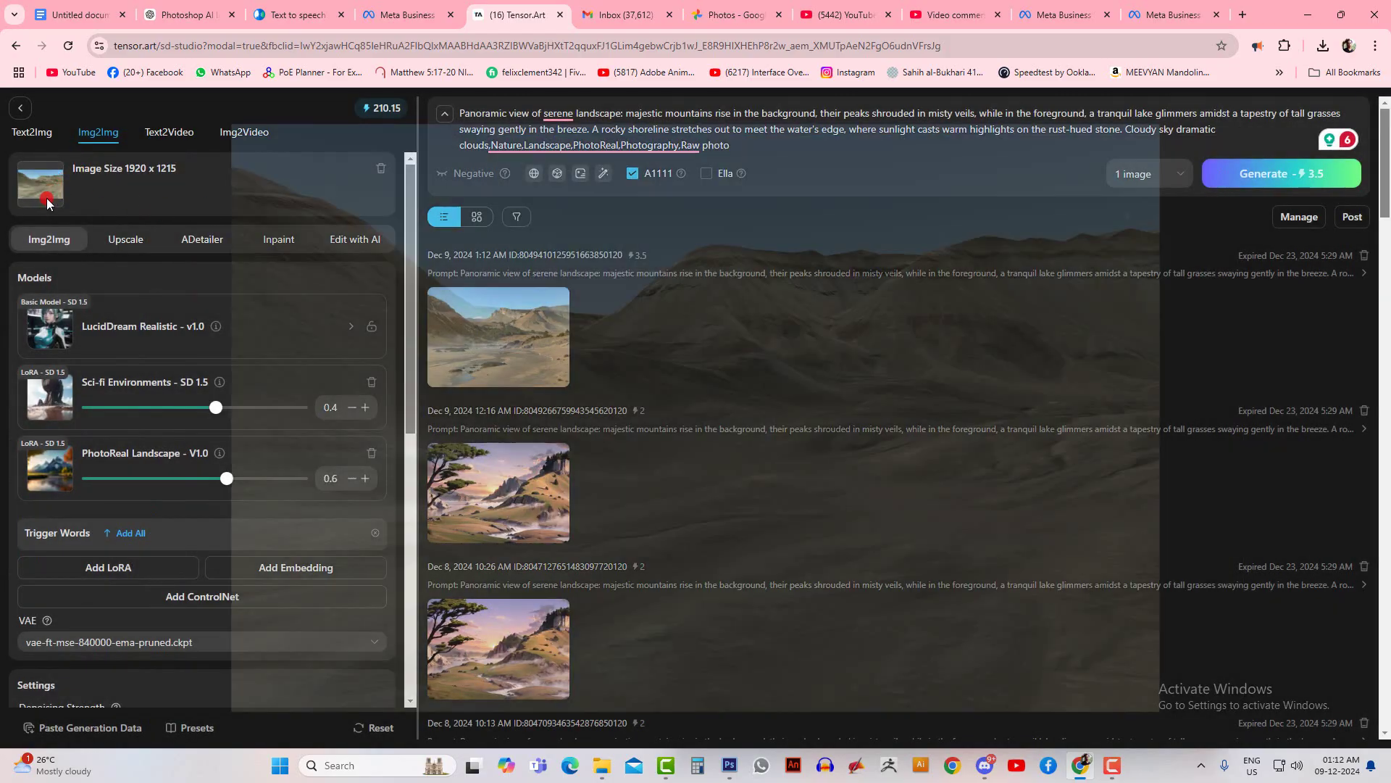
pyautogui.click(1284, 305)
pyautogui.click(533, 347)
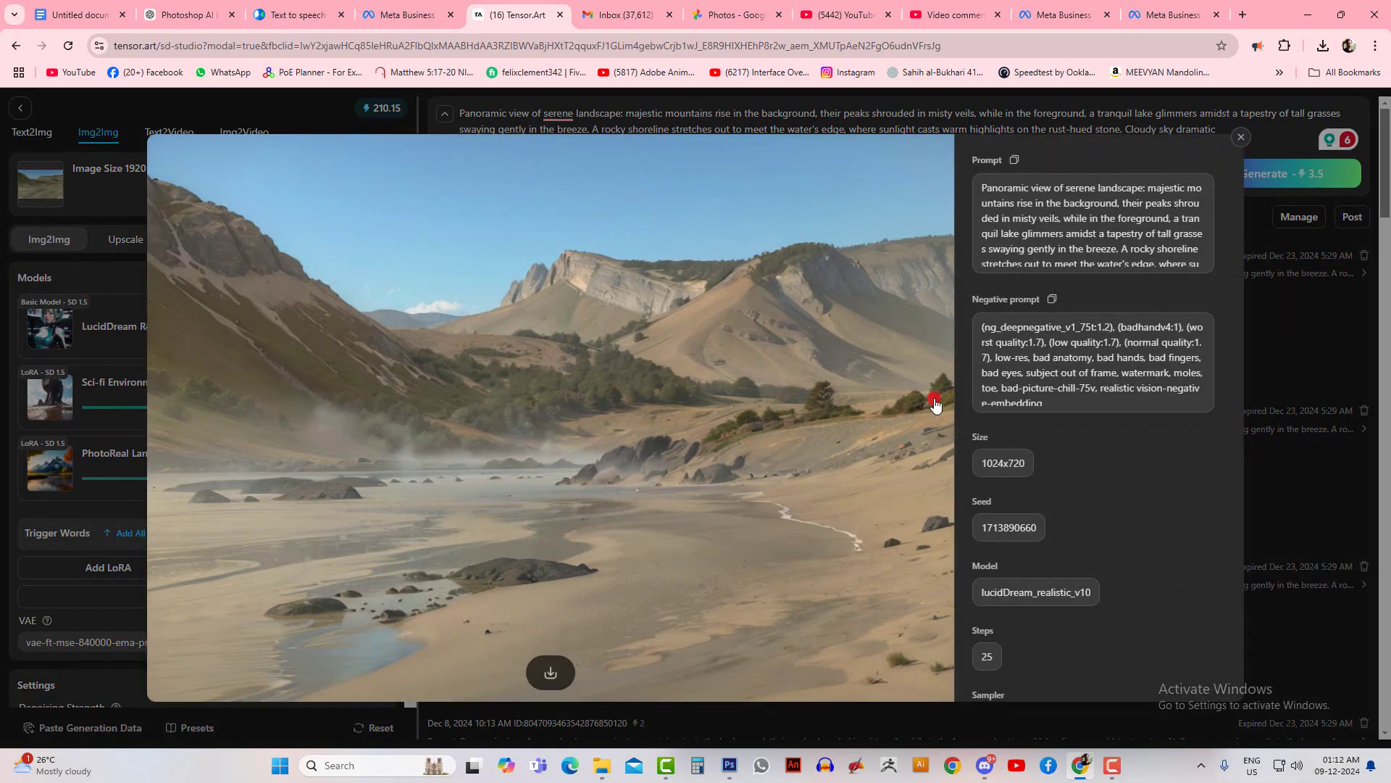
pyautogui.click(1278, 353)
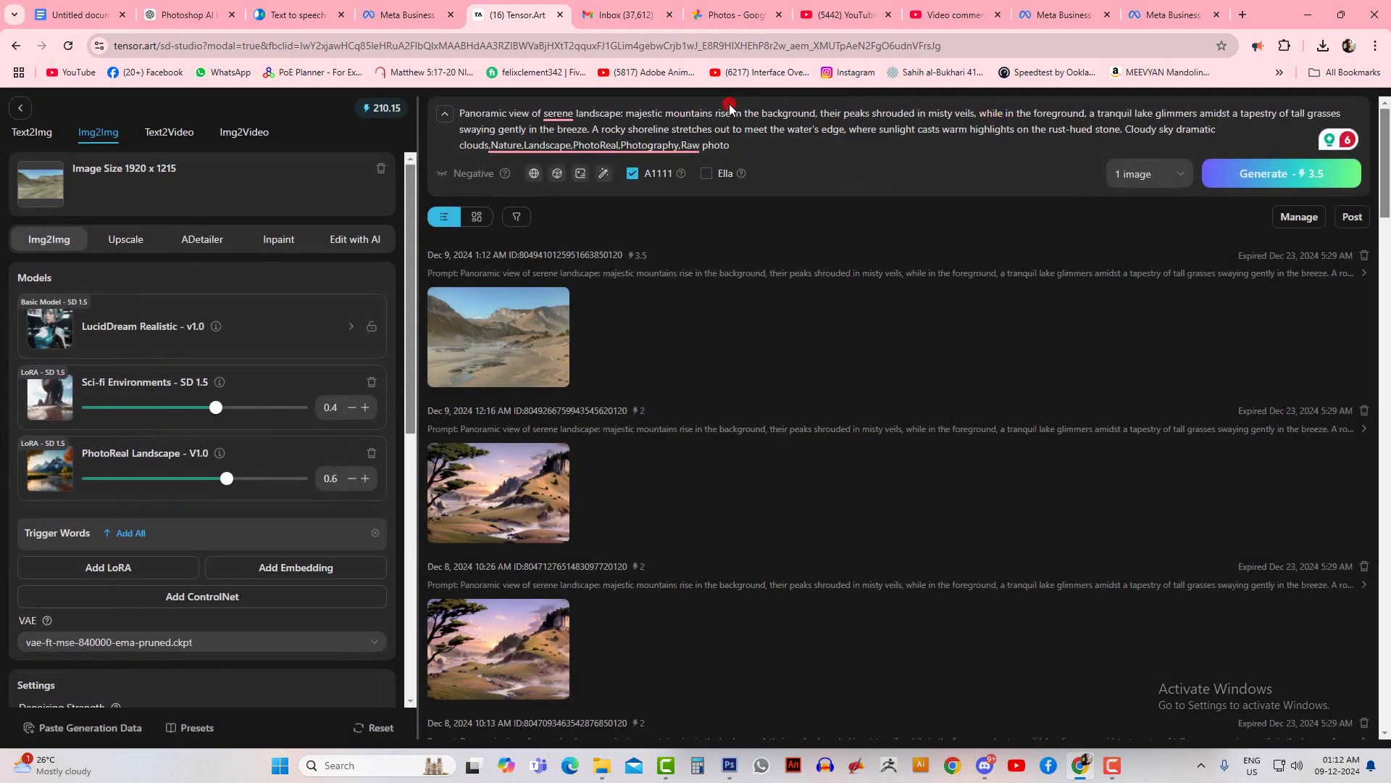
# Step: Insert the word "huge" before "rocky shoreline" in the prompt
pyautogui.click(558, 114)
pyautogui.click(597, 130)
pyautogui.write('very ')
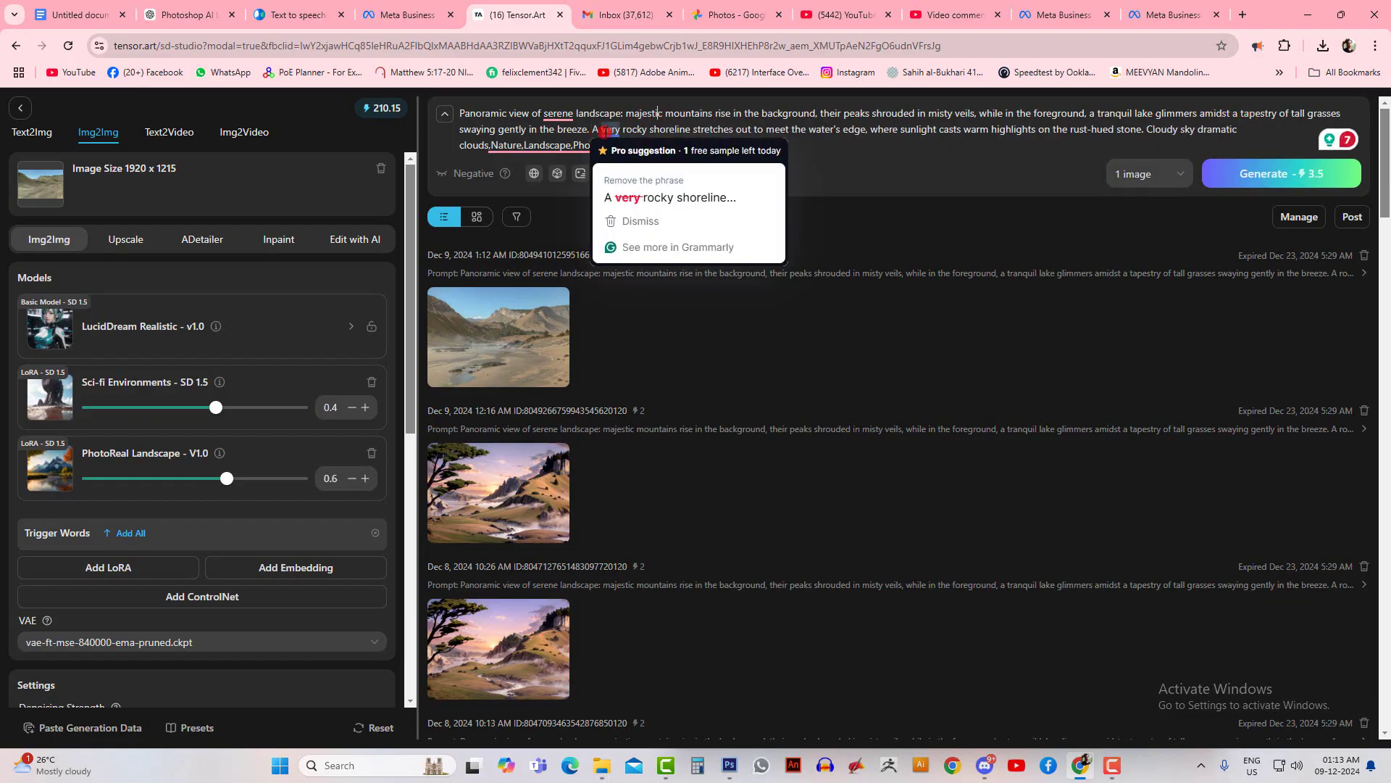
pyautogui.write('huge')
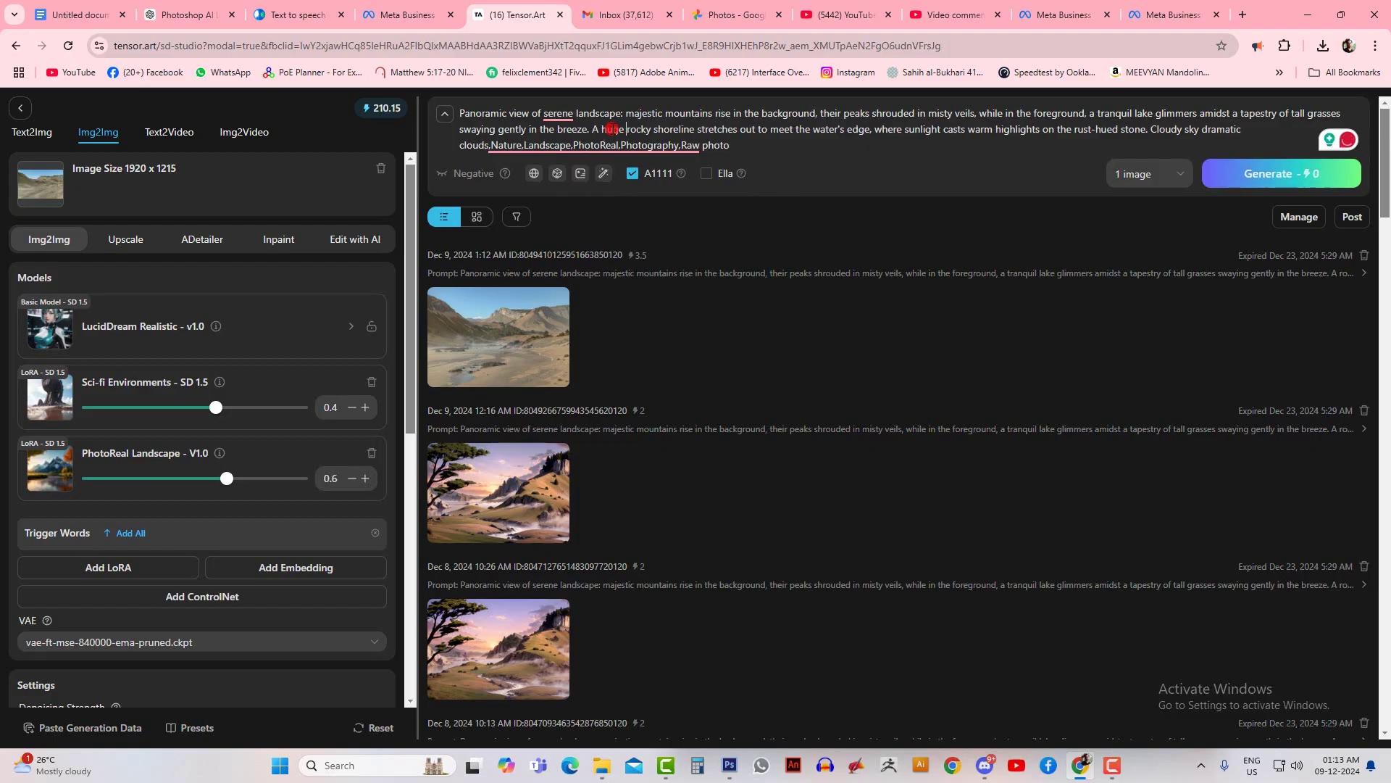
# Step: Send the newly generated desert landscape to Img2Img as the source and preview it
pyautogui.moveTo(553, 305)
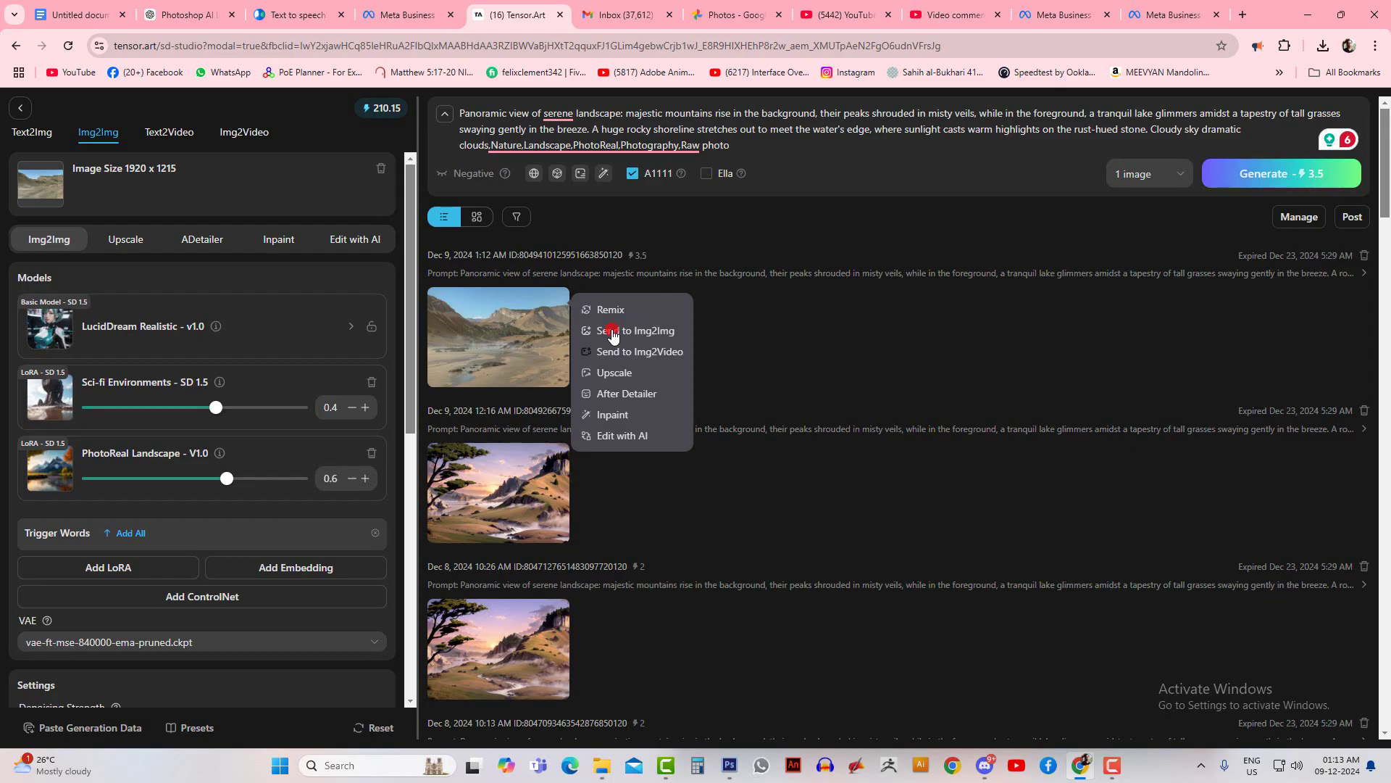
pyautogui.click(613, 331)
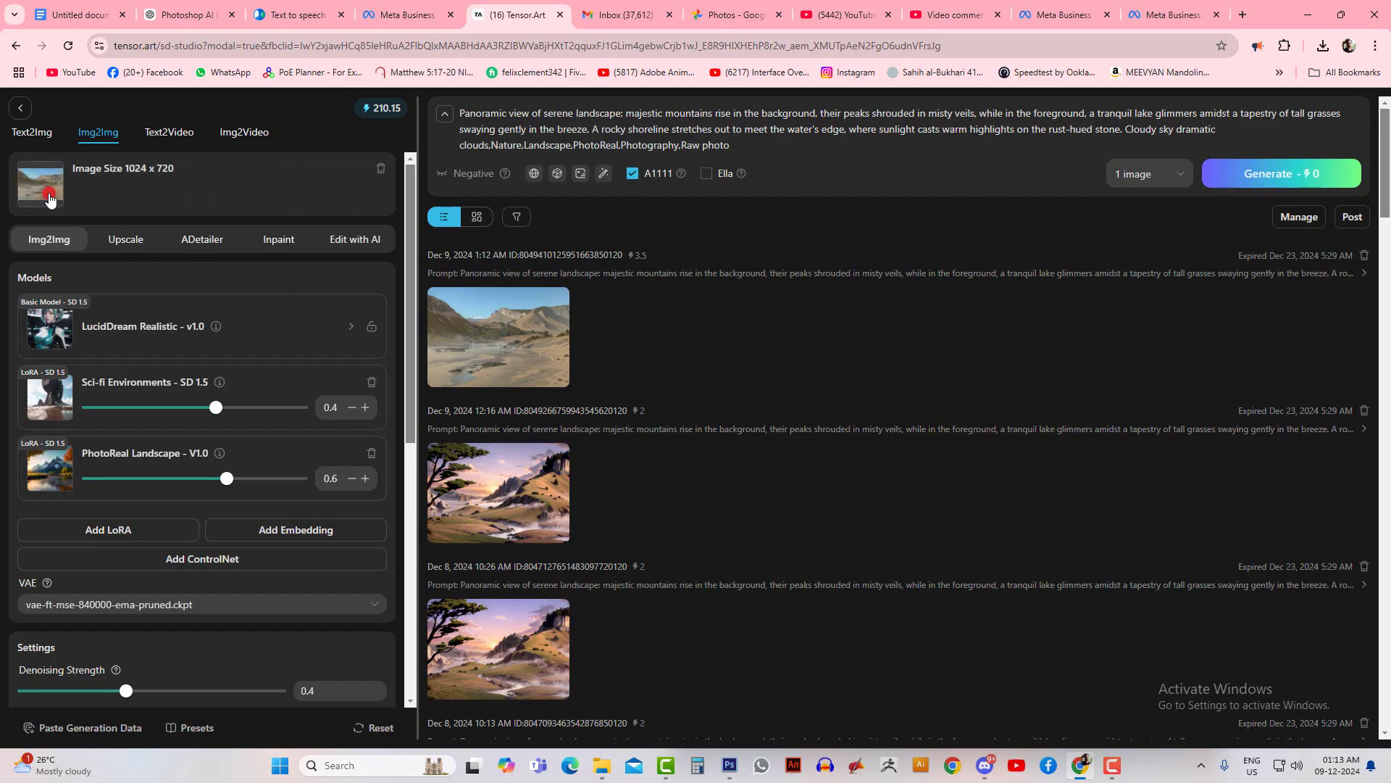
pyautogui.click(49, 199)
pyautogui.click(49, 200)
# Step: Set the custom output size to 720 wide by 1024 high
pyautogui.scroll(-4, 298, 502)
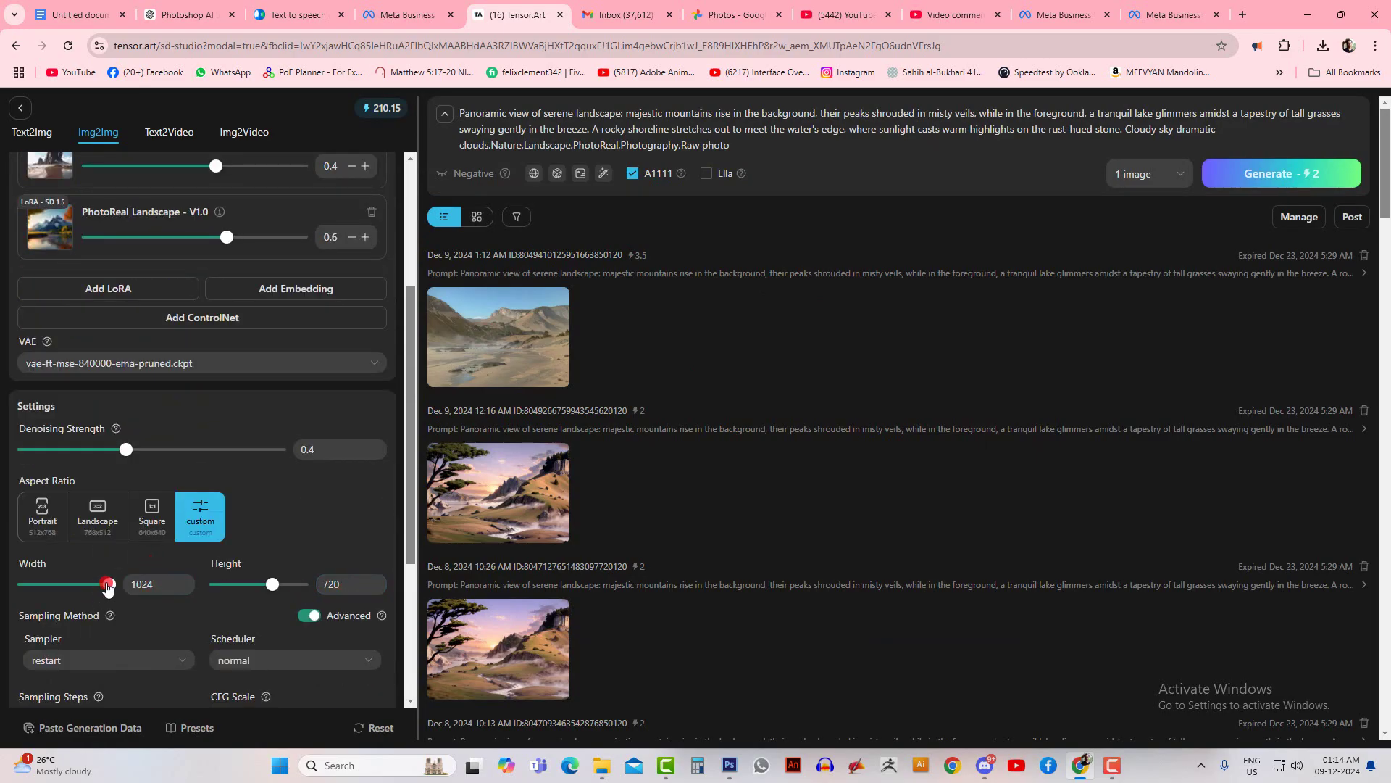
pyautogui.click(165, 584)
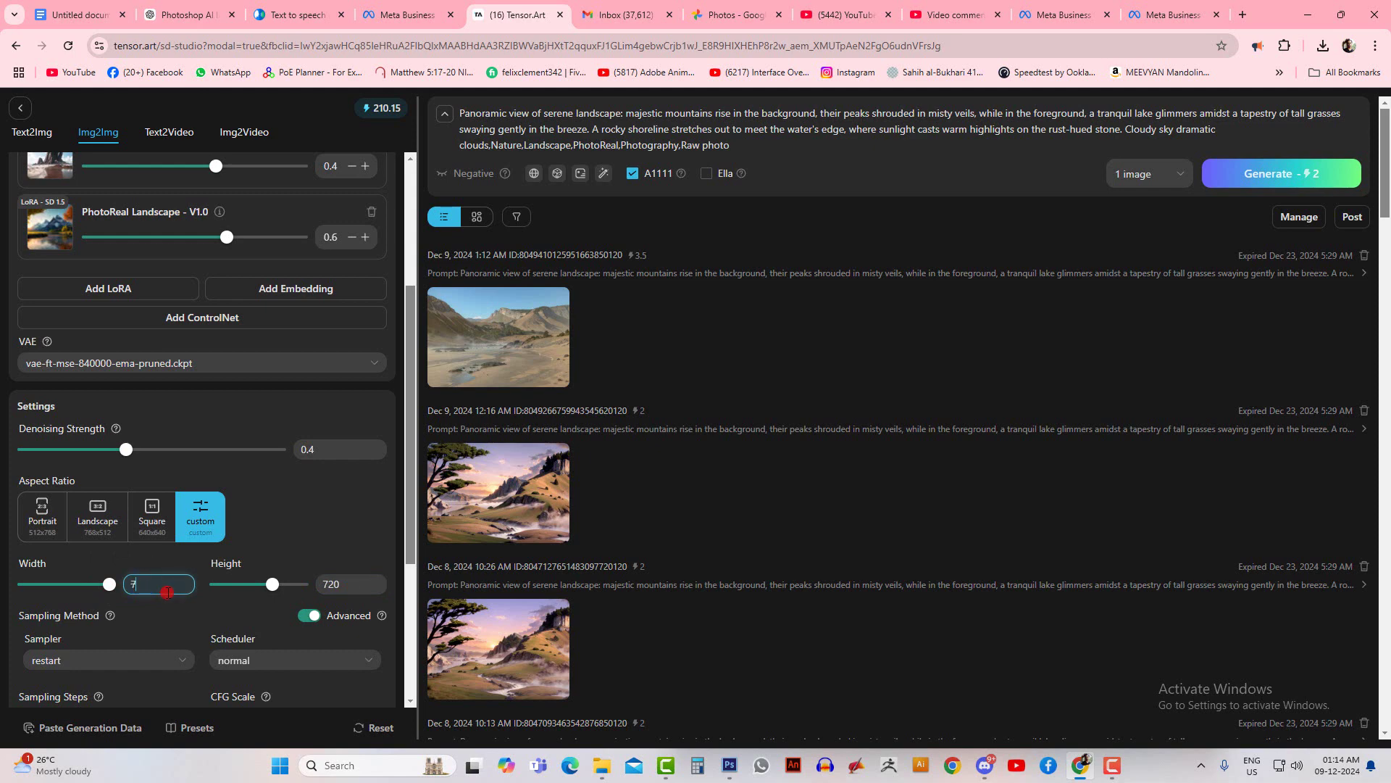
pyautogui.write('720')
pyautogui.doubleClick(355, 580)
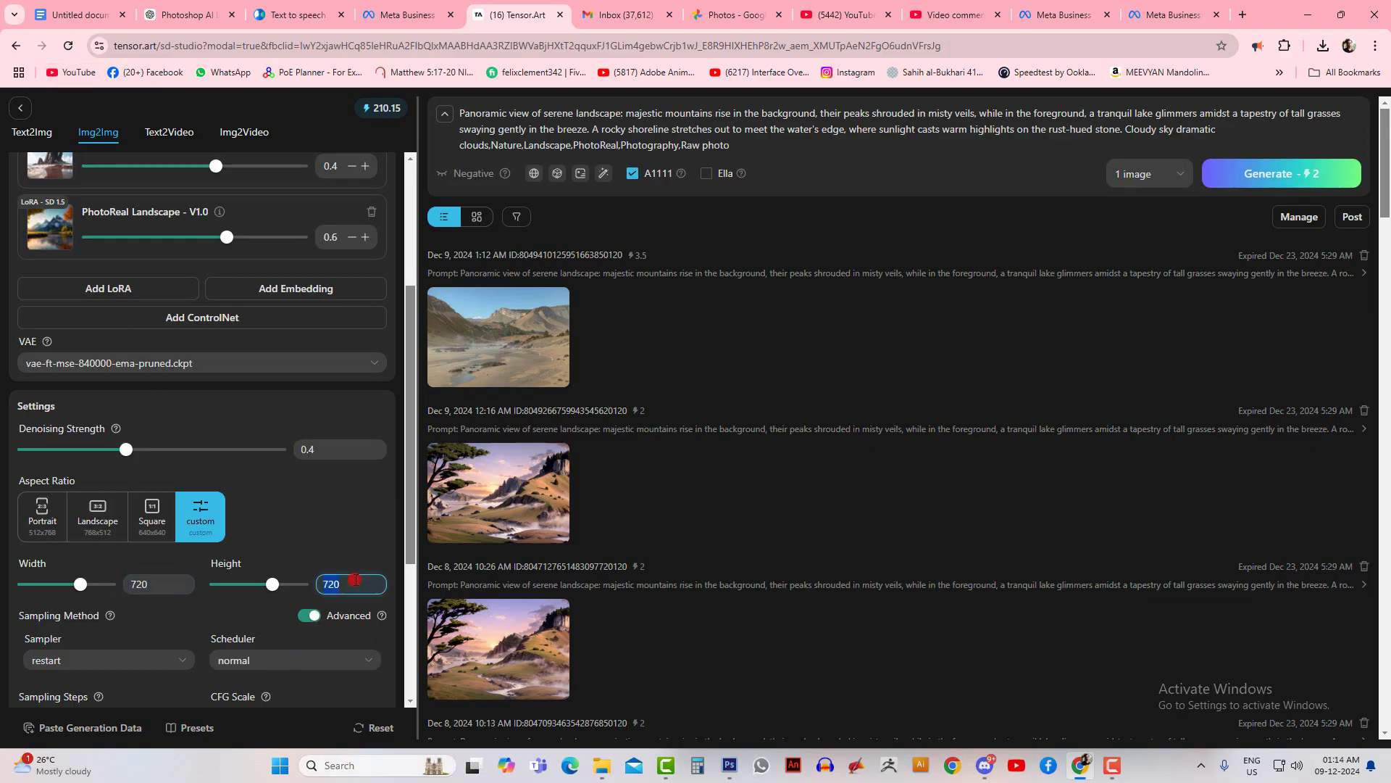
pyautogui.write('1024')
# Step: Set the CFG Scale to 9
pyautogui.scroll(-1, 231, 560)
pyautogui.scroll(-2, 230, 560)
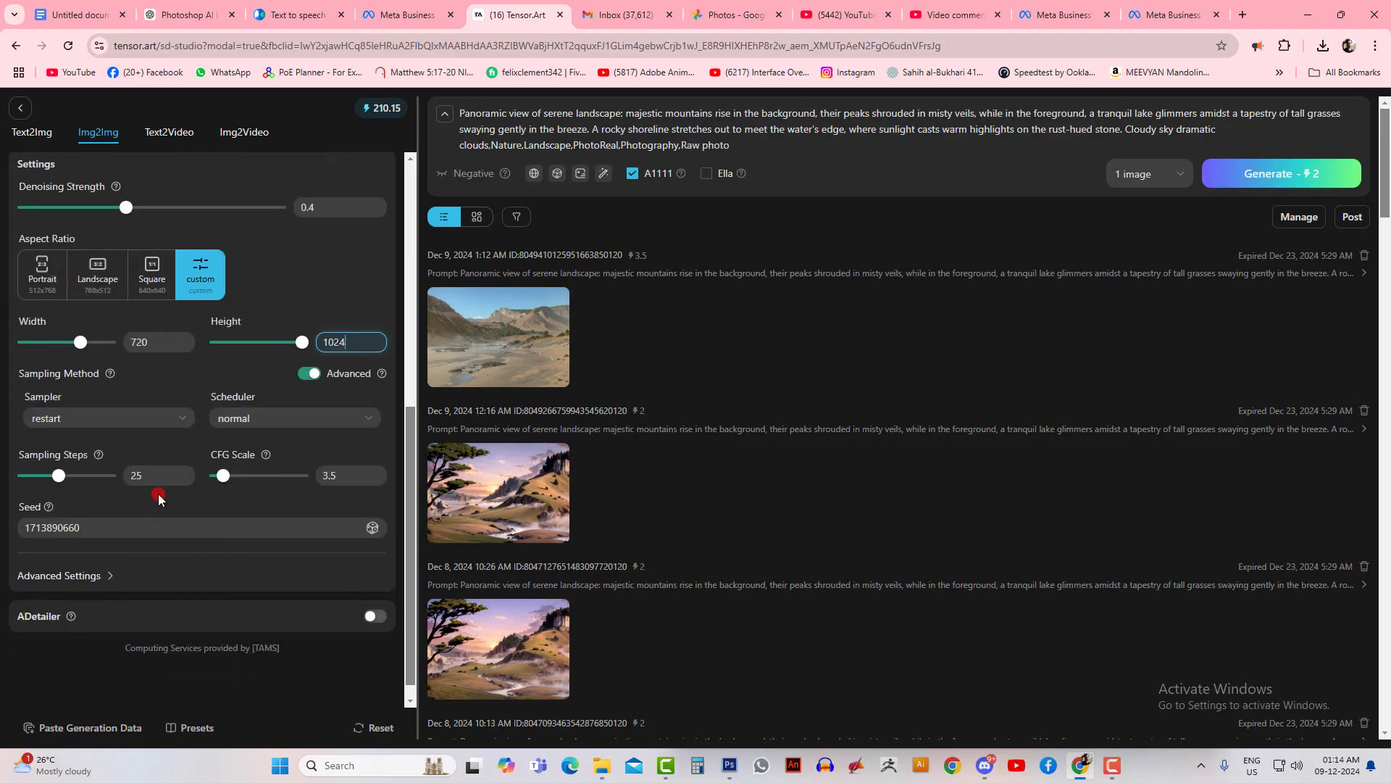
pyautogui.click(350, 473)
pyautogui.doubleClick(350, 472)
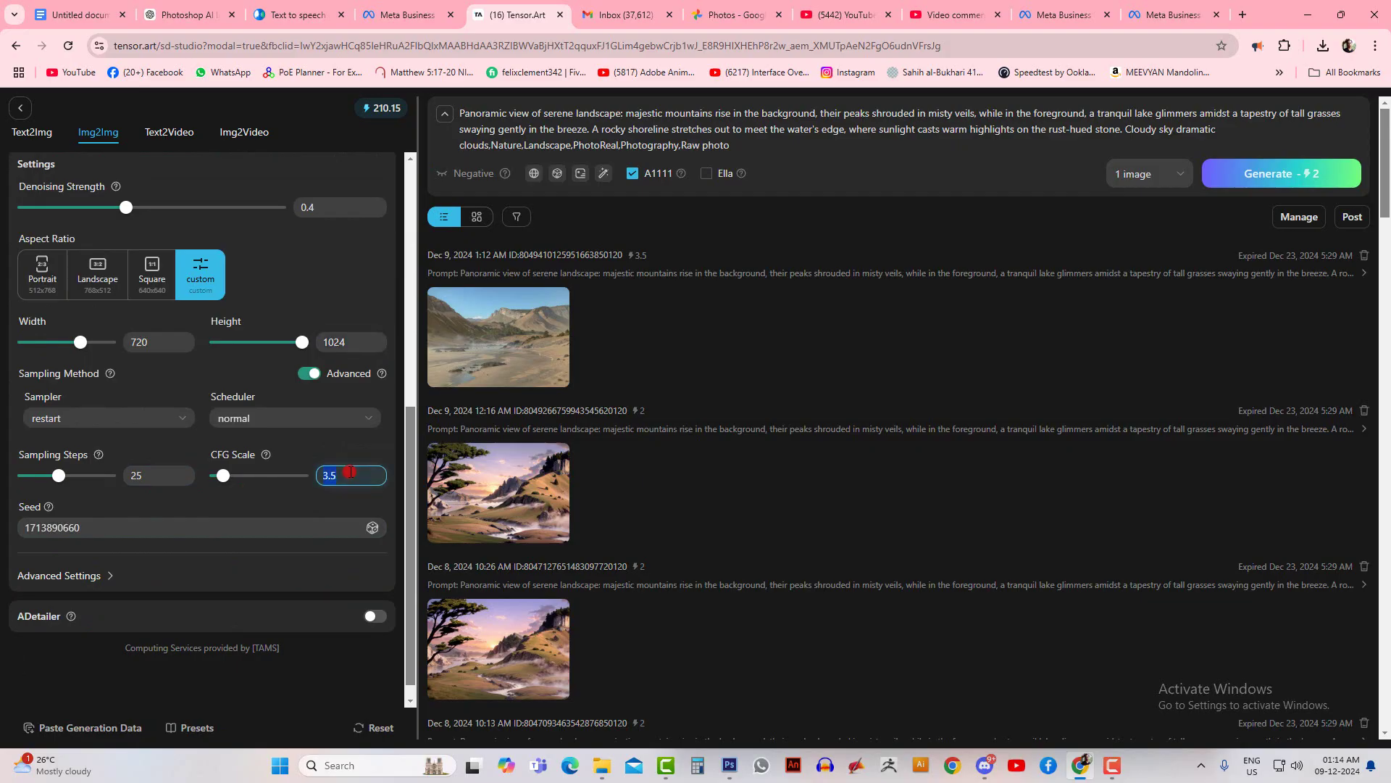
pyautogui.write('9')
pyautogui.click(948, 403)
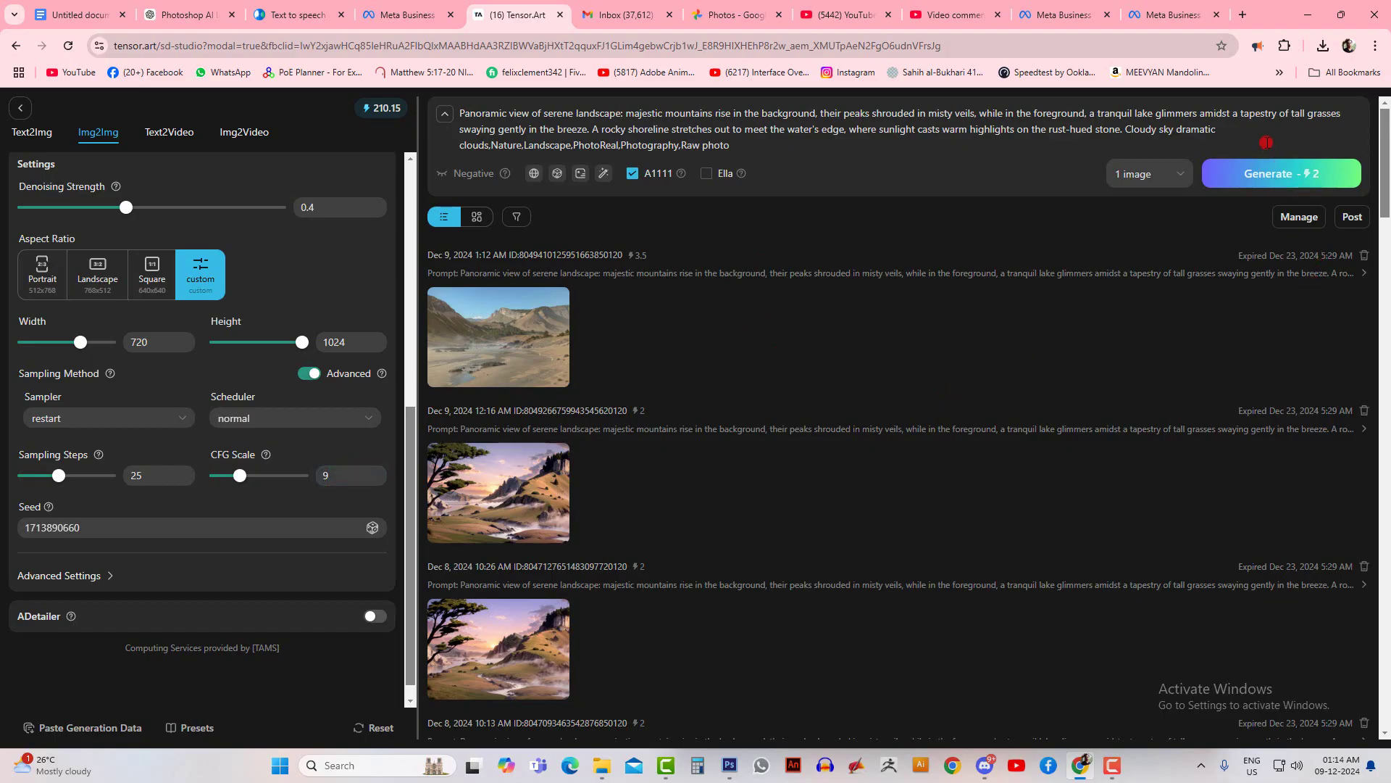
# Step: Generate the portrait-format version of the landscape and view the result enlarged
pyautogui.click(1263, 174)
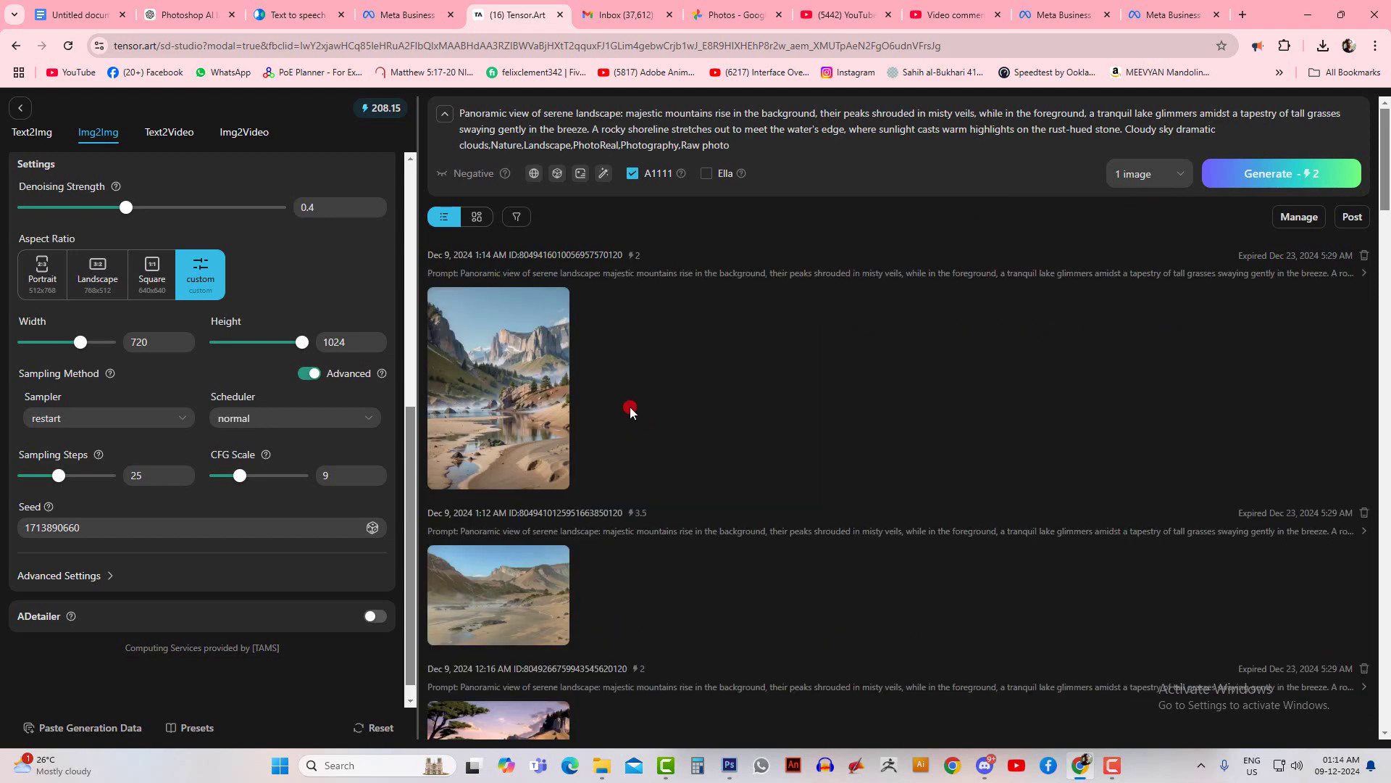
pyautogui.click(532, 397)
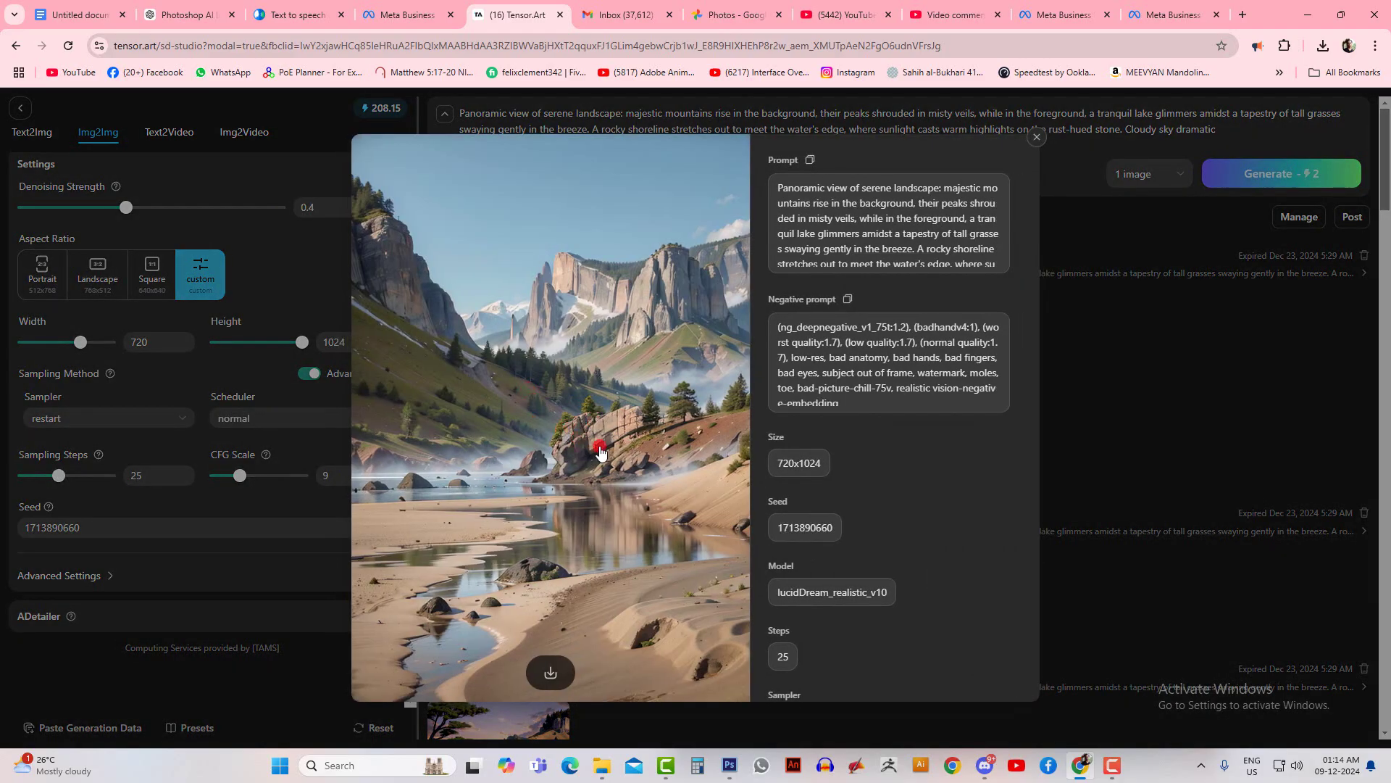
pyautogui.click(1080, 411)
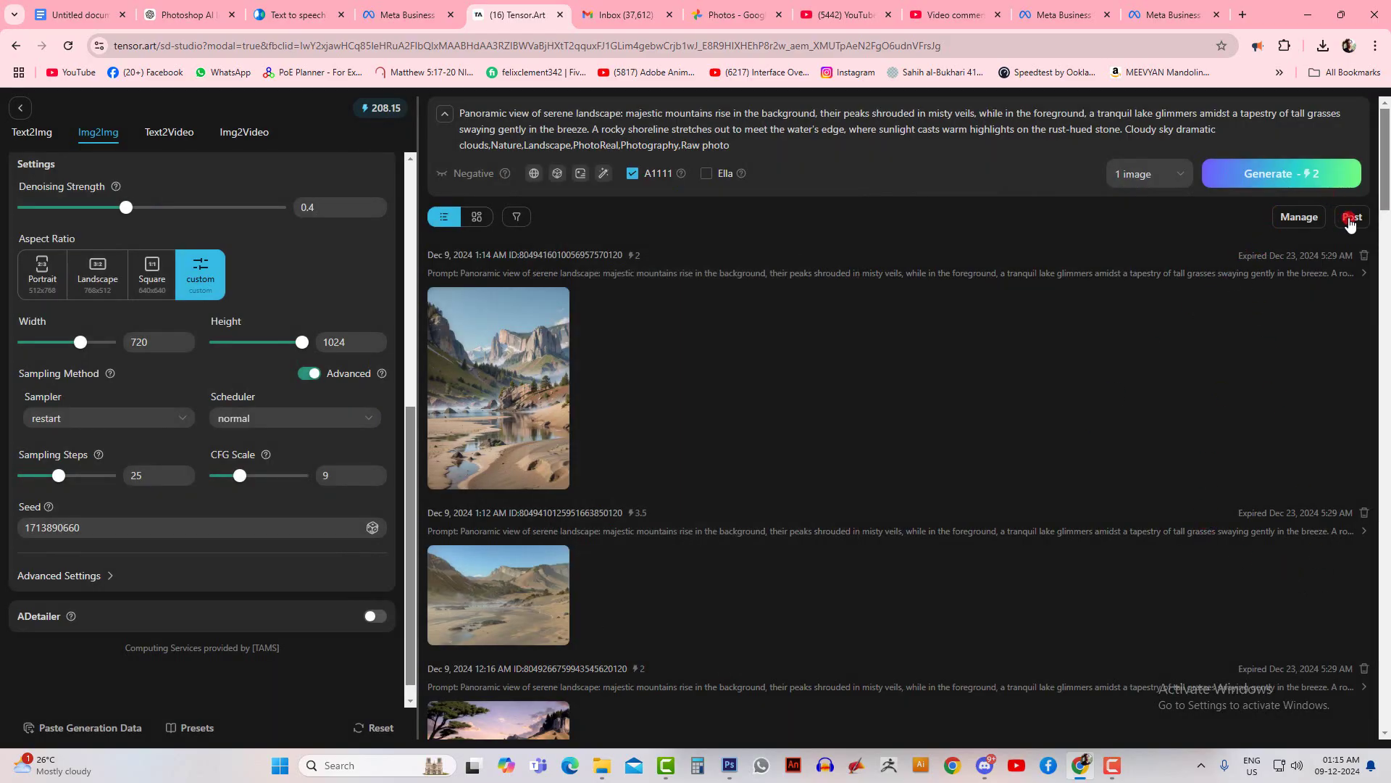
# Step: Start a new post with the latest portrait landscape image selected
pyautogui.click(1352, 218)
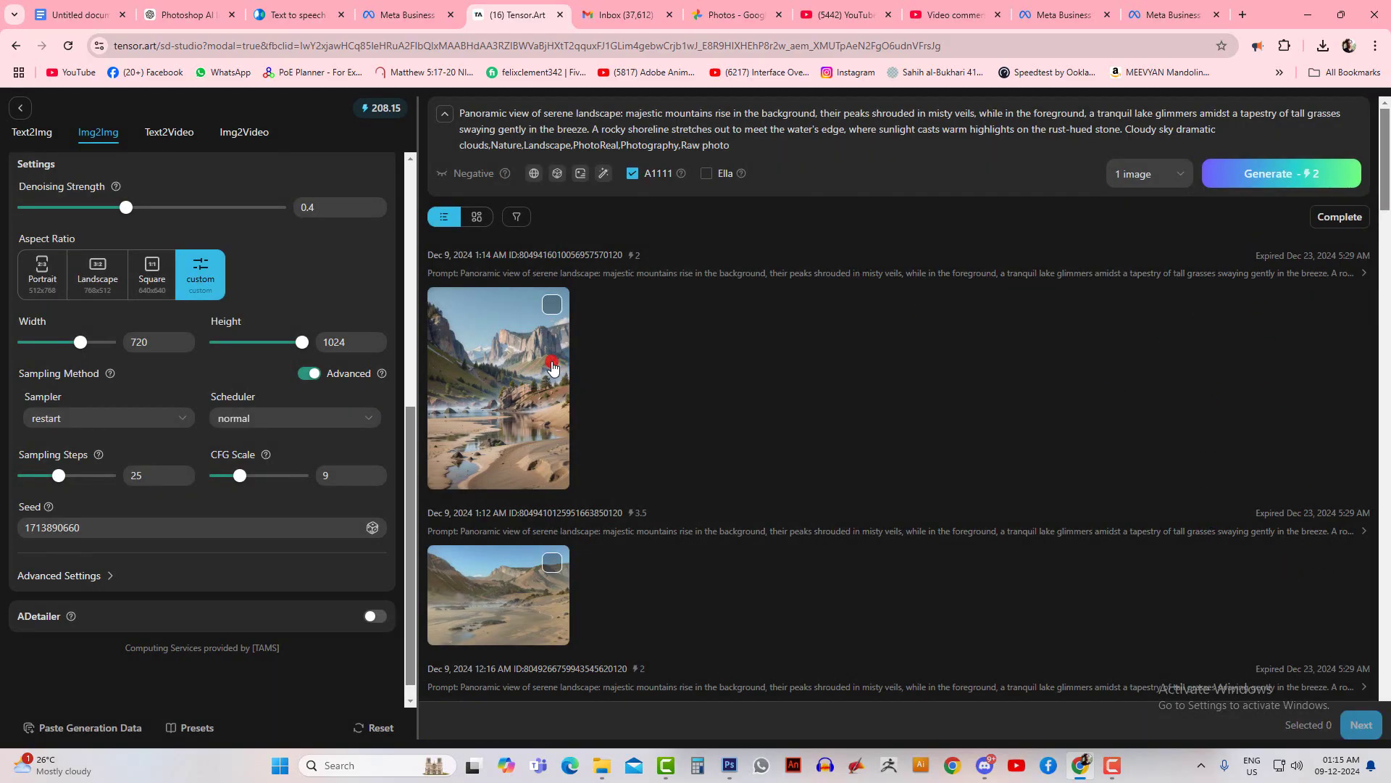
pyautogui.click(528, 357)
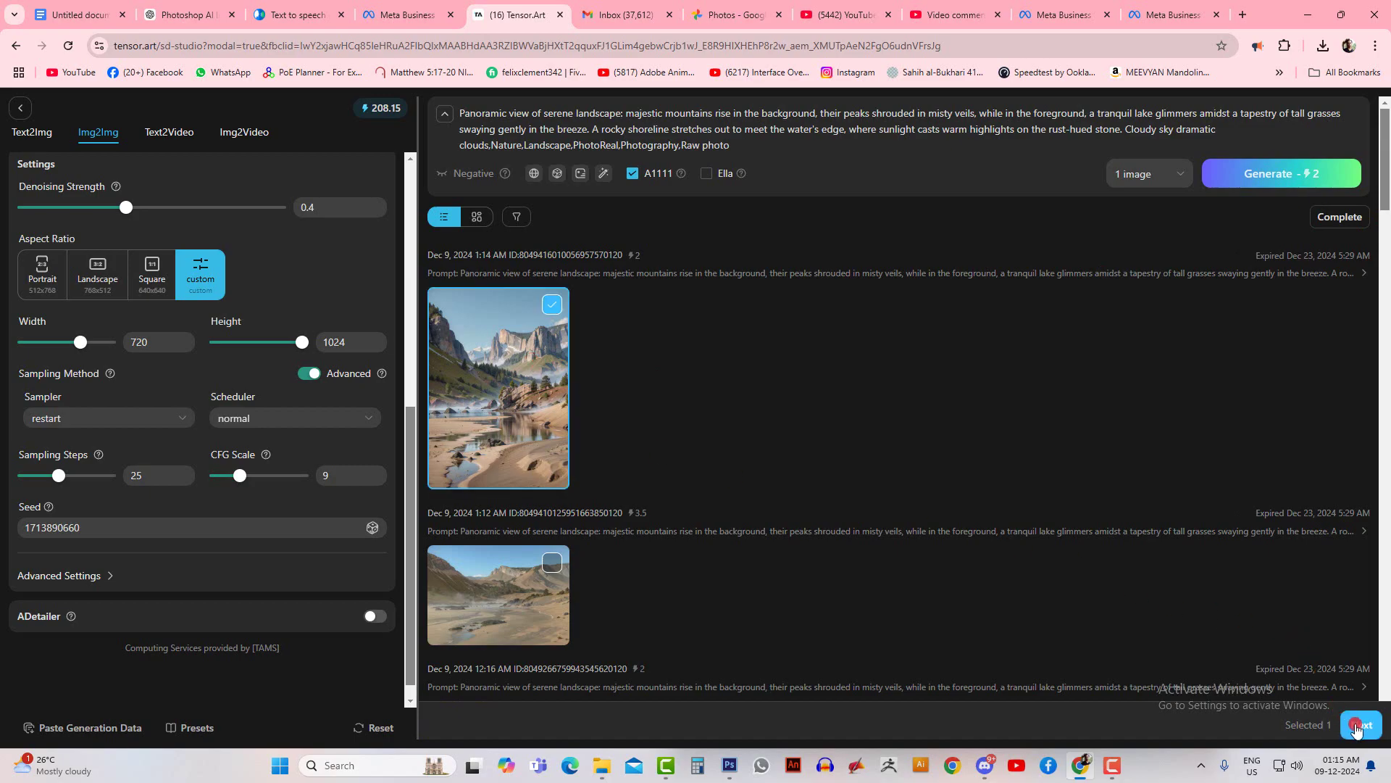
pyautogui.click(1357, 727)
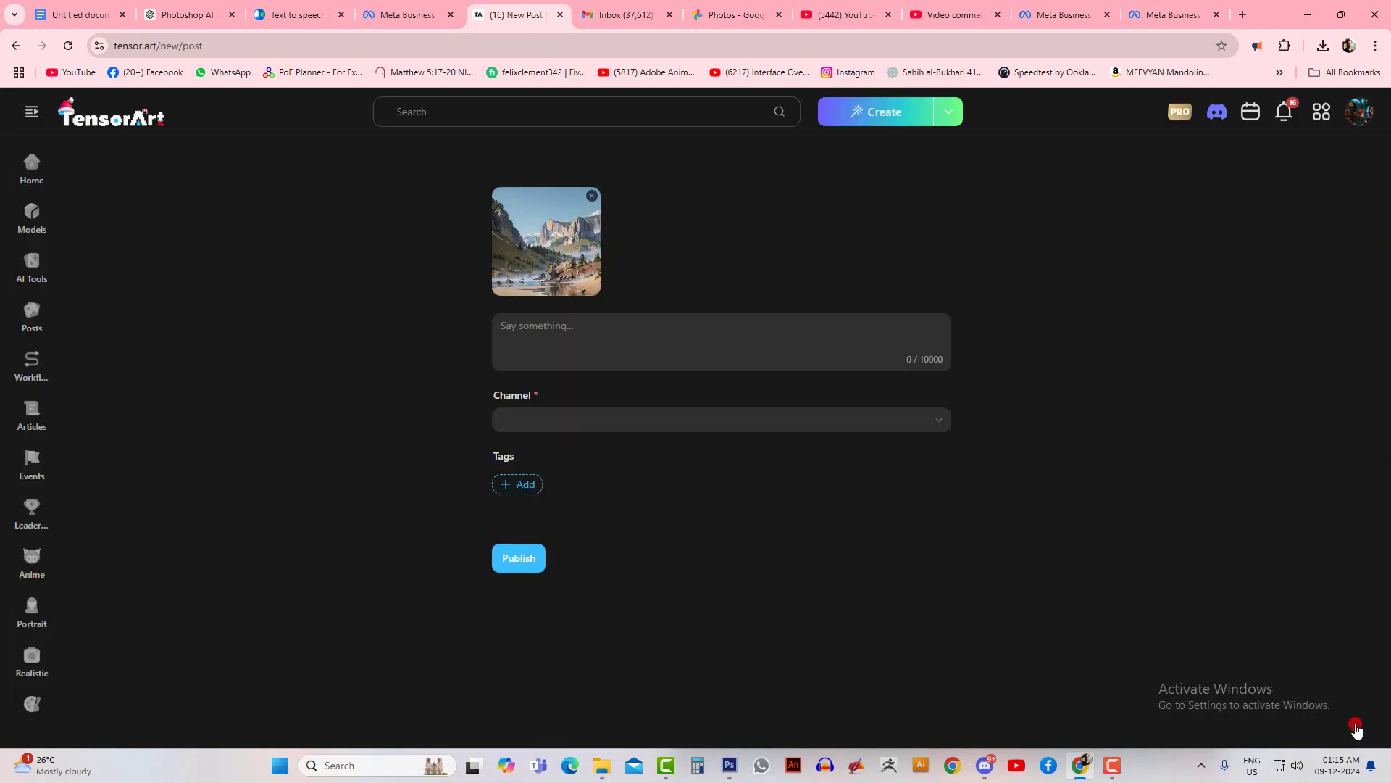
# Step: Write the post caption as "landscape By" followed by the artist's name, correcting the spelling of landscape
pyautogui.click(594, 339)
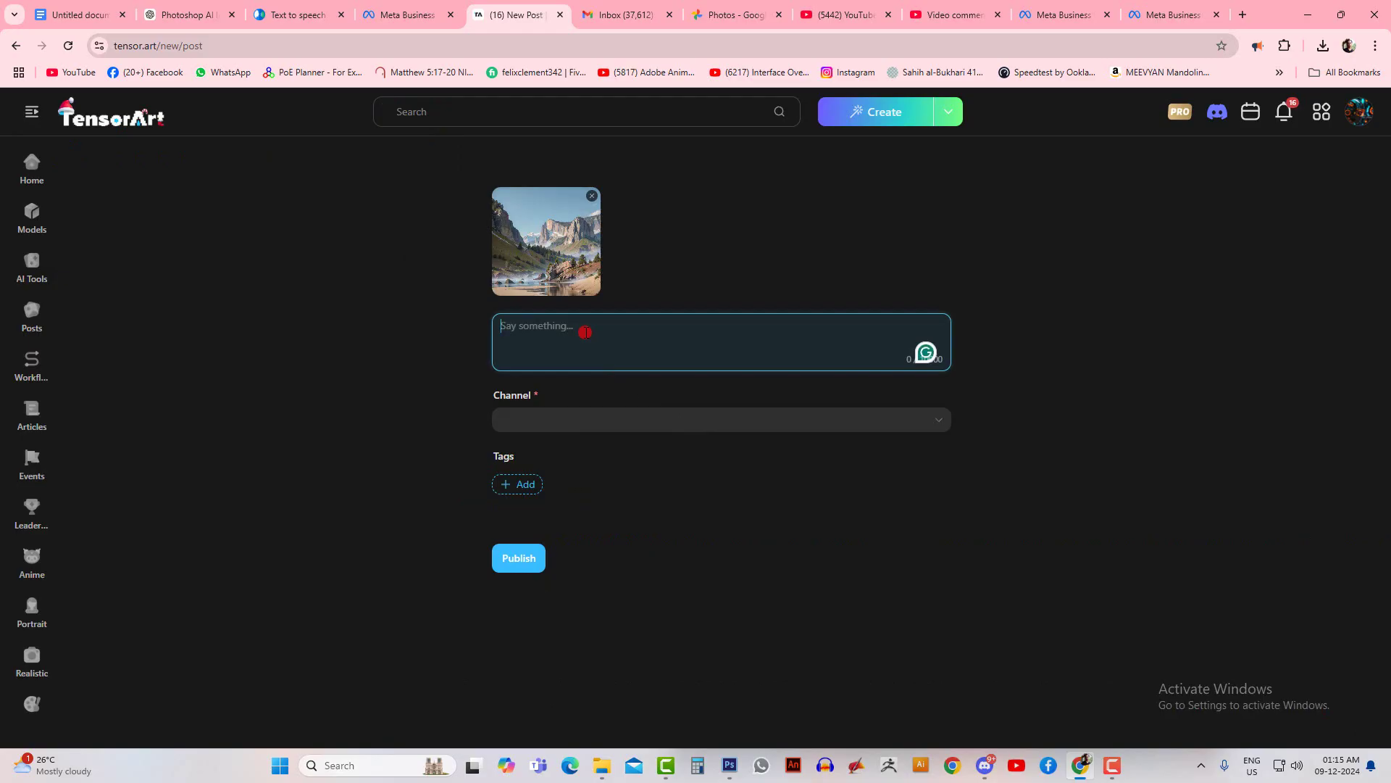
pyautogui.write('landsacape')
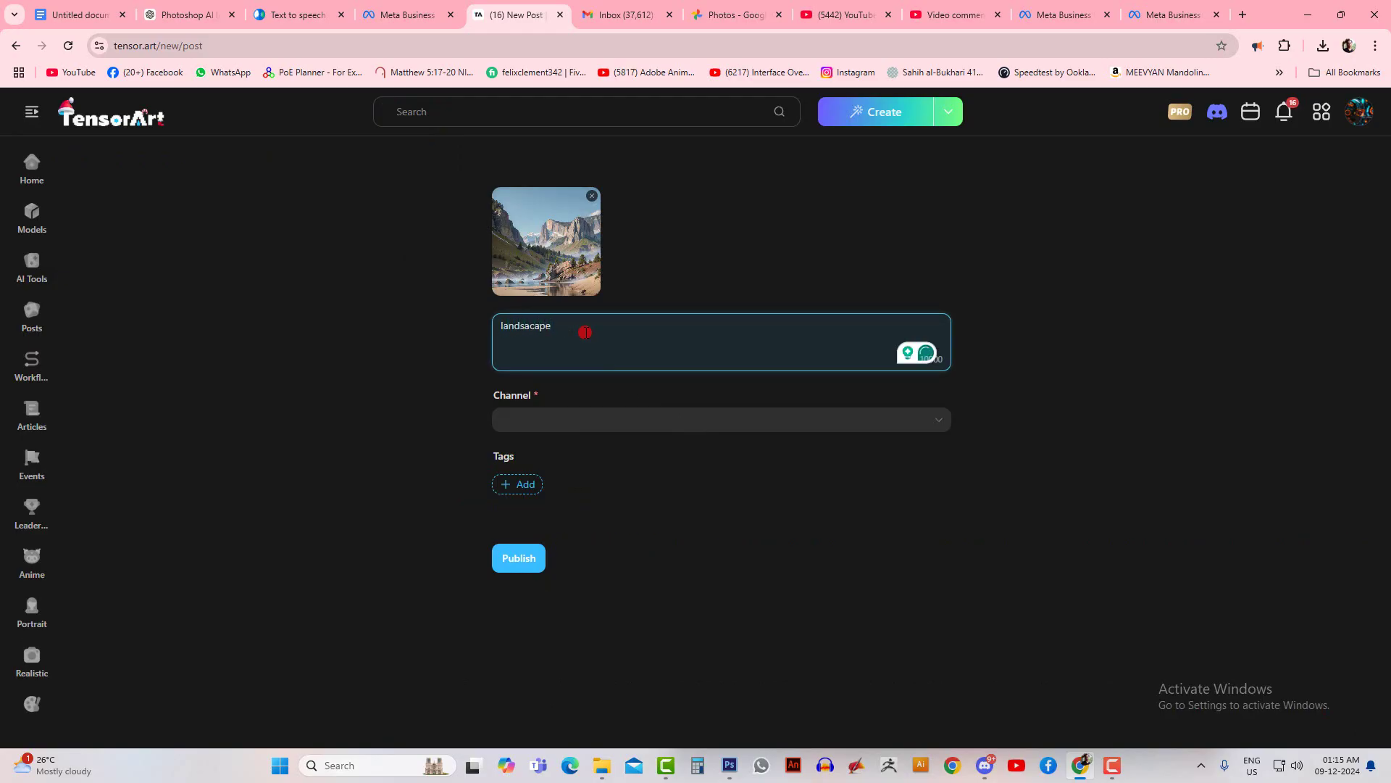
pyautogui.write(' By GIGI')
pyautogui.moveTo(537, 328)
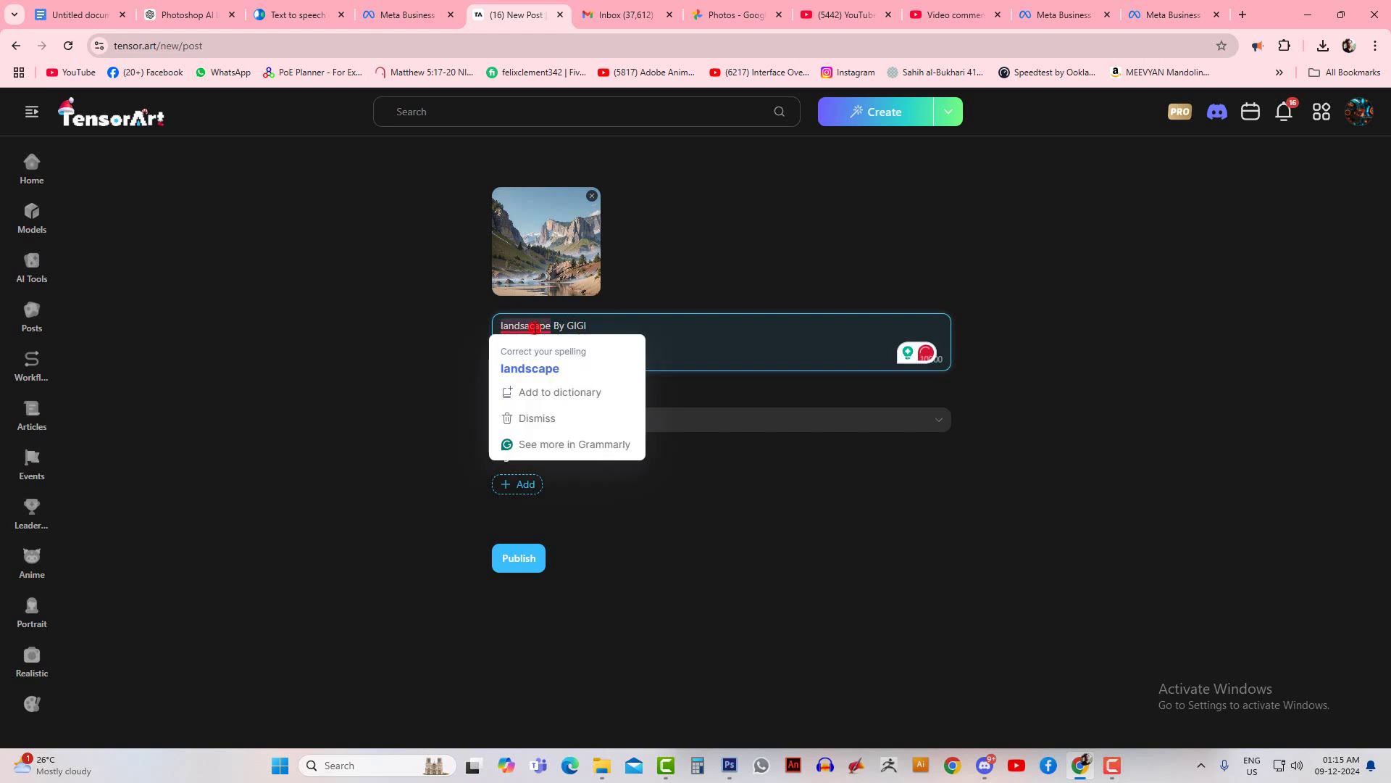
pyautogui.click(532, 366)
# Step: Set the post's channel to Illustration and add the suggested PAINTING tag
pyautogui.click(578, 419)
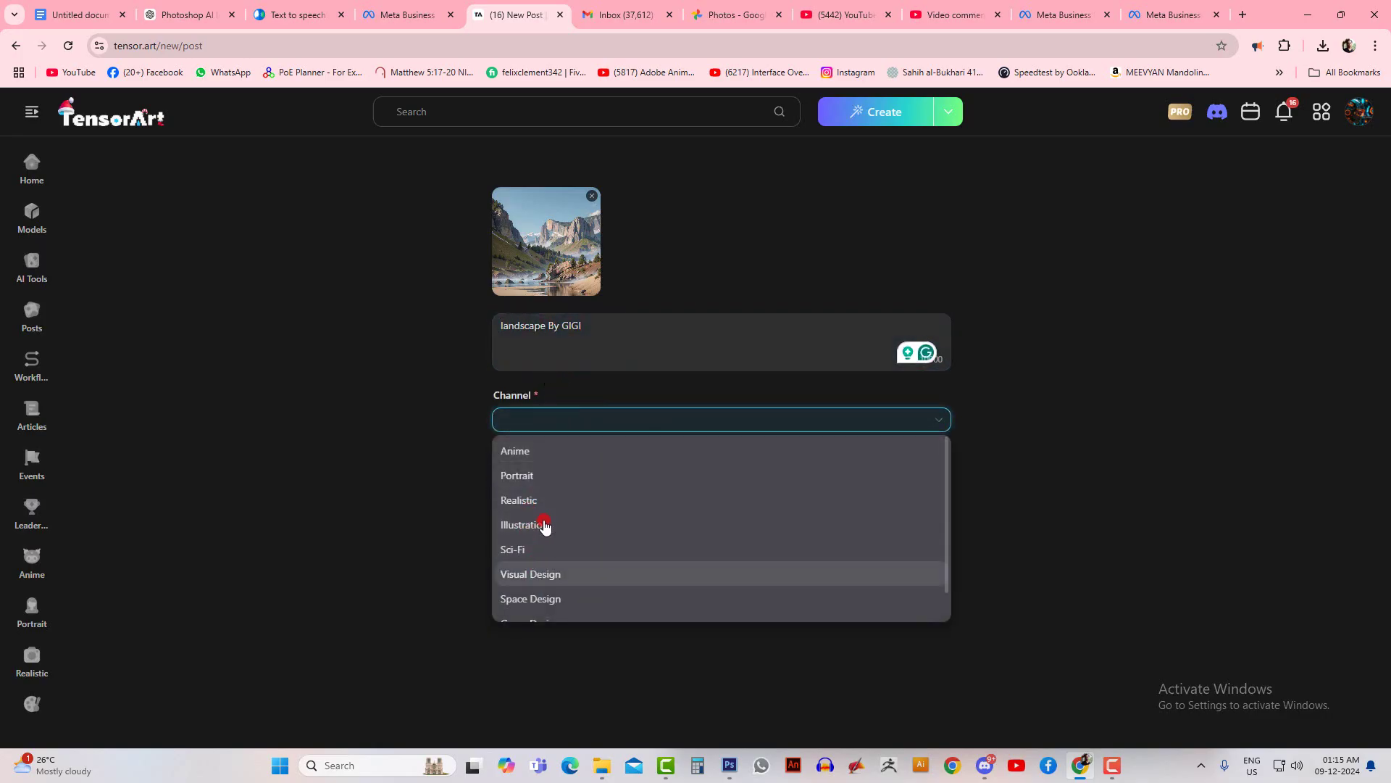
pyautogui.click(542, 525)
pyautogui.scroll(-1, 952, 636)
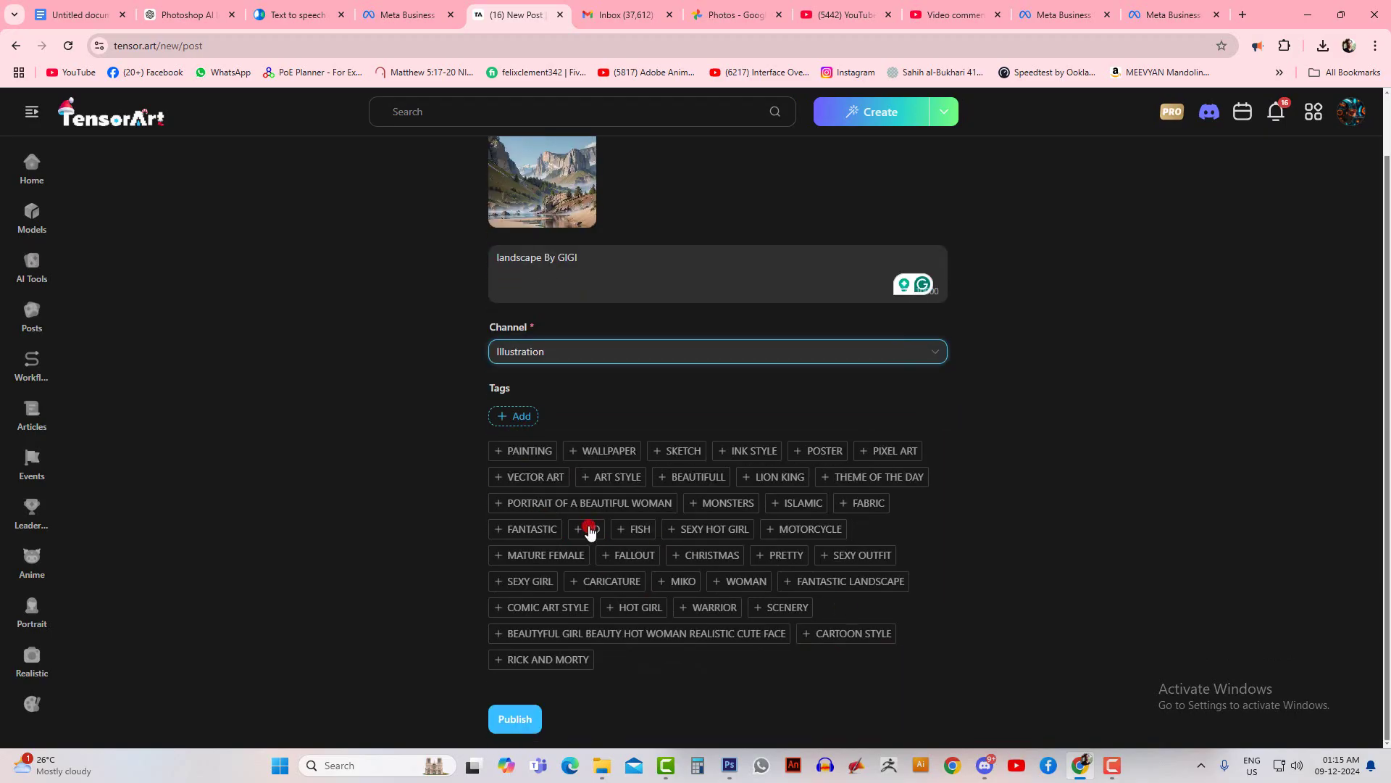
pyautogui.click(529, 451)
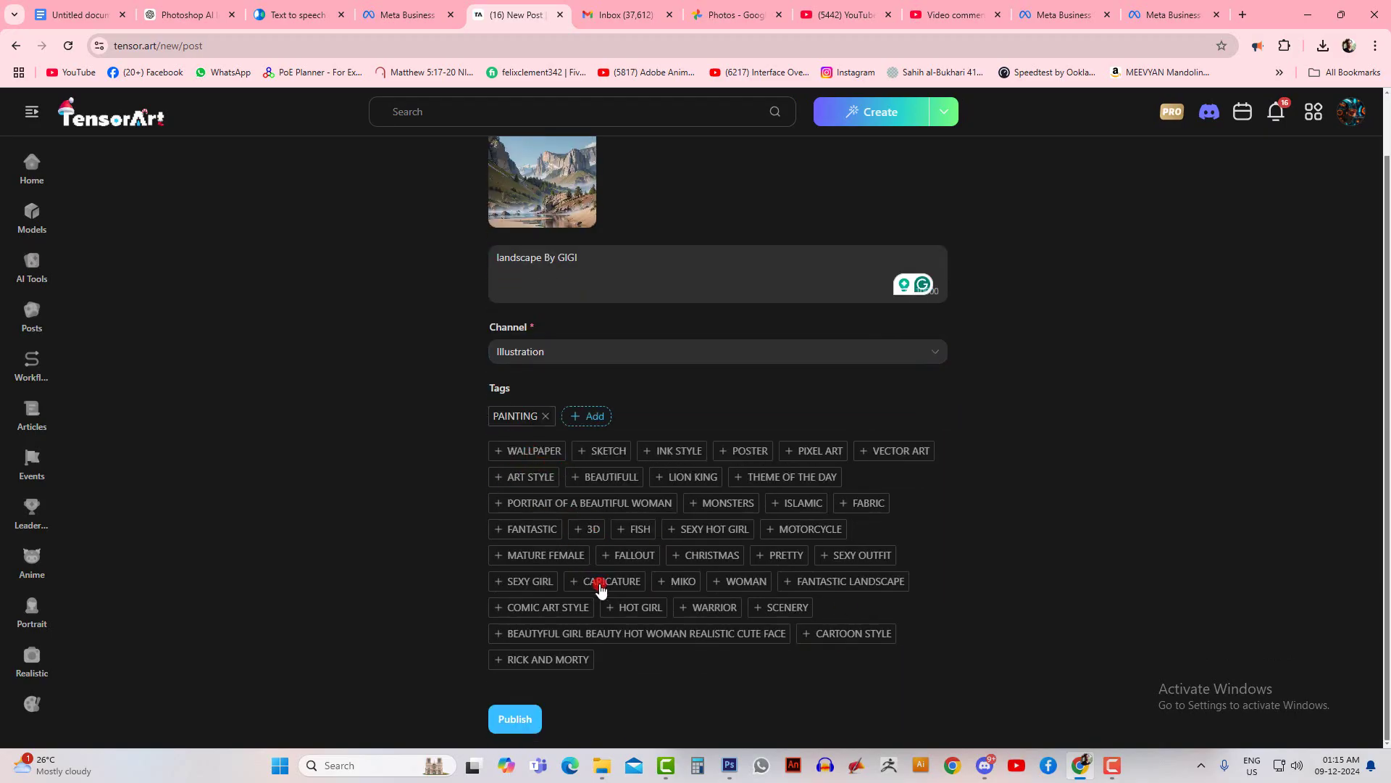
# Step: Find and add the NATURE LANDSCAPE tag, and publish the post
pyautogui.click(574, 423)
pyautogui.write('landsc')
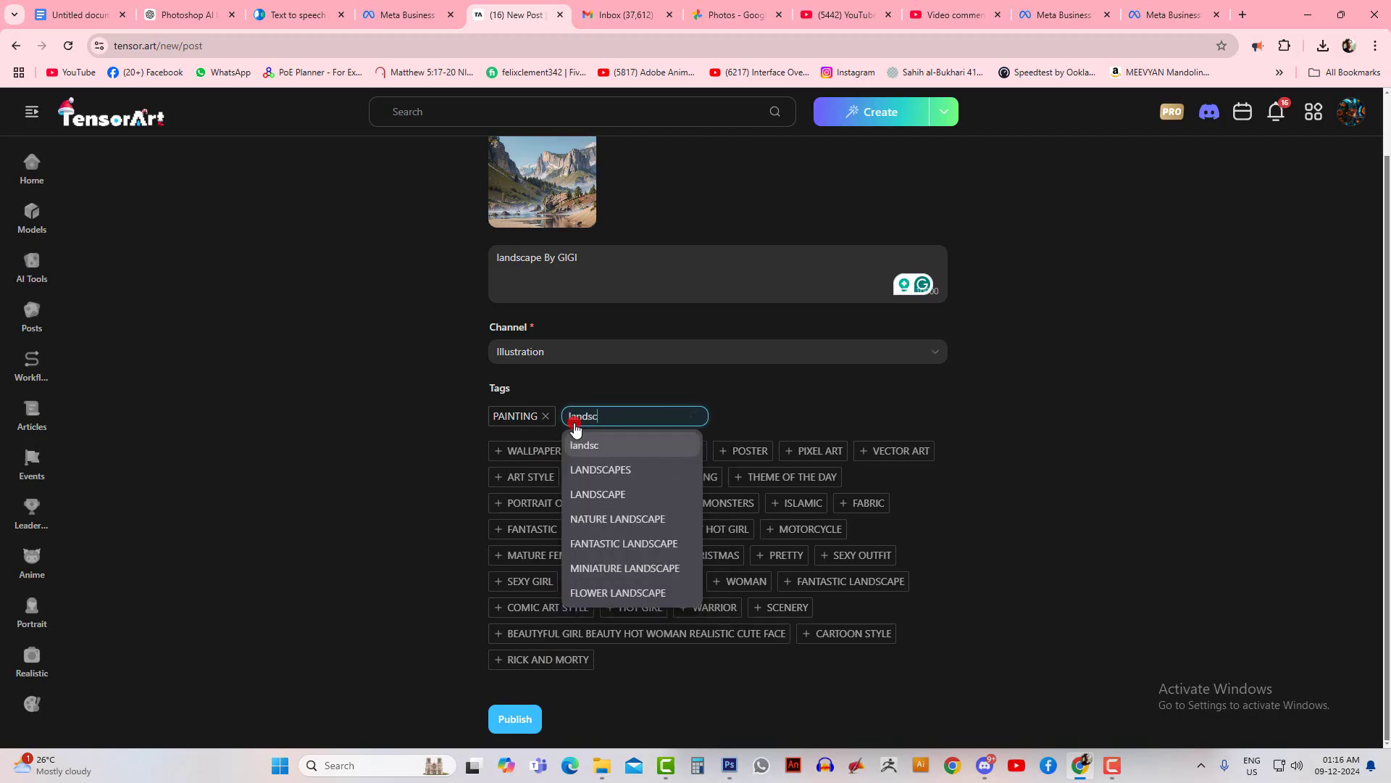
pyautogui.click(626, 519)
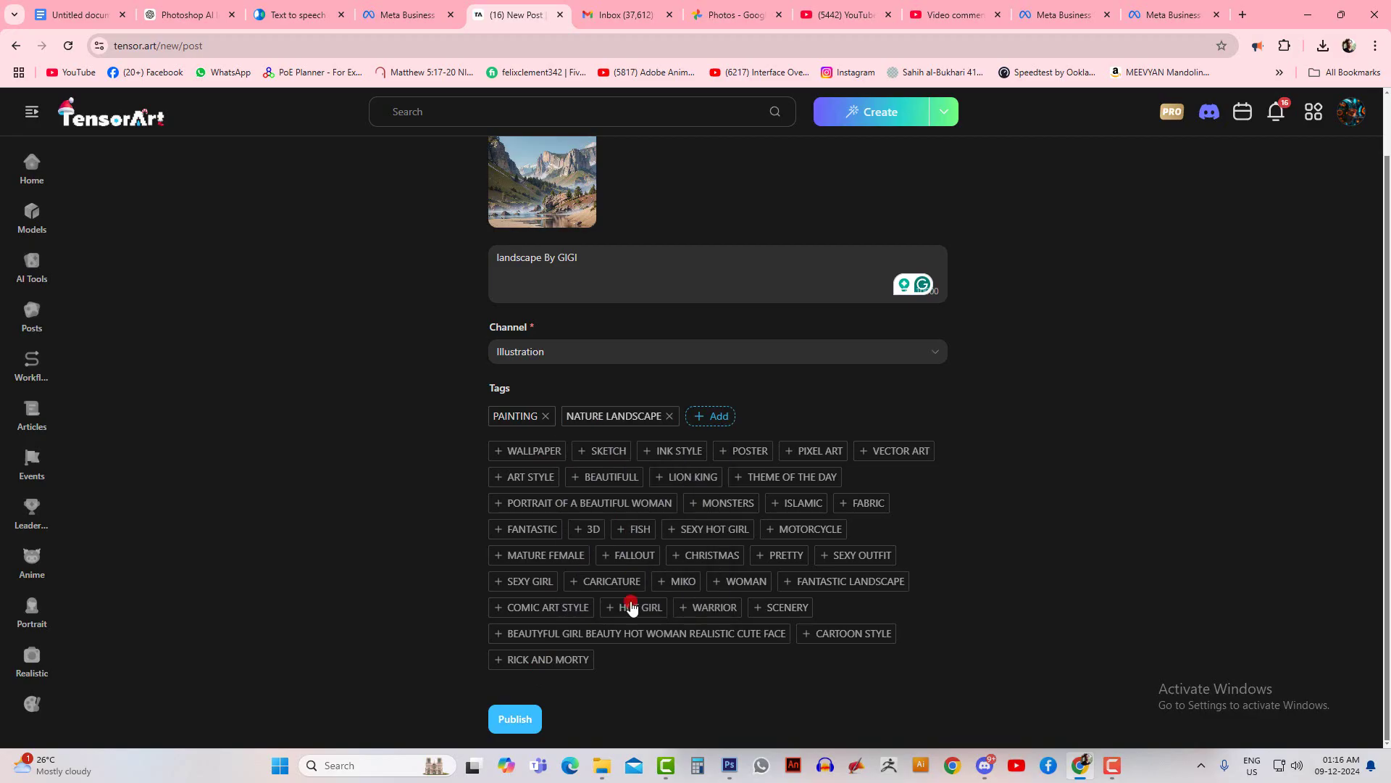
pyautogui.click(512, 724)
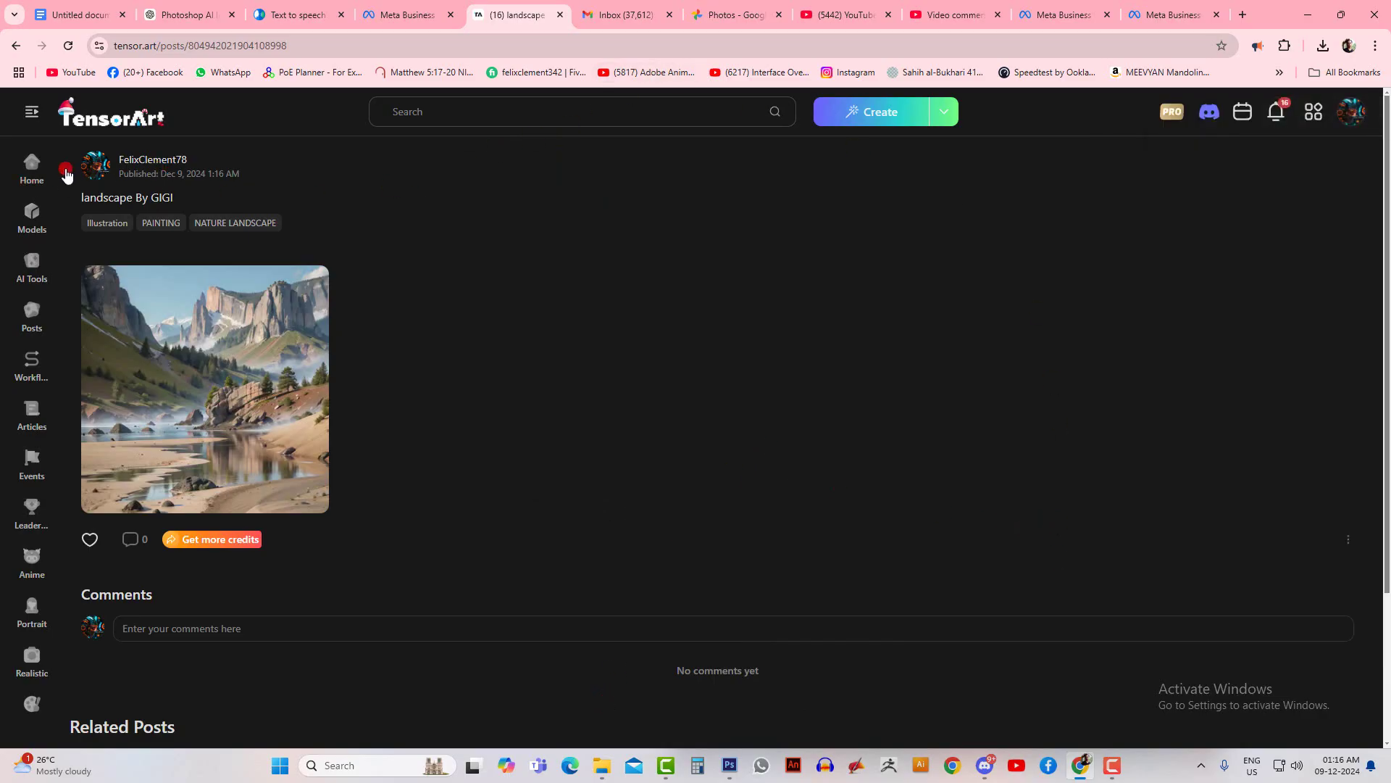
# Step: View the published portrait landscape from the author's profile page and return to the profile
pyautogui.click(100, 171)
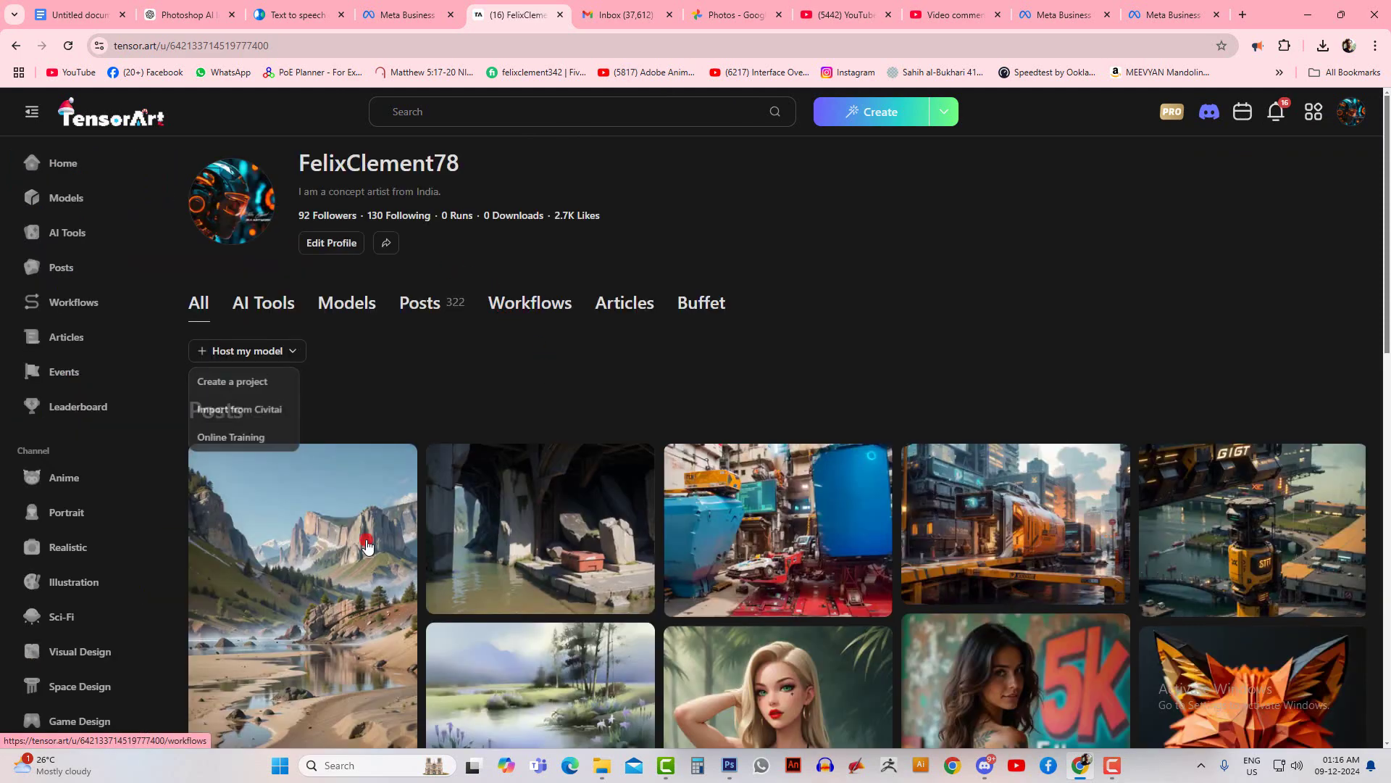
pyautogui.scroll(-3, 440, 557)
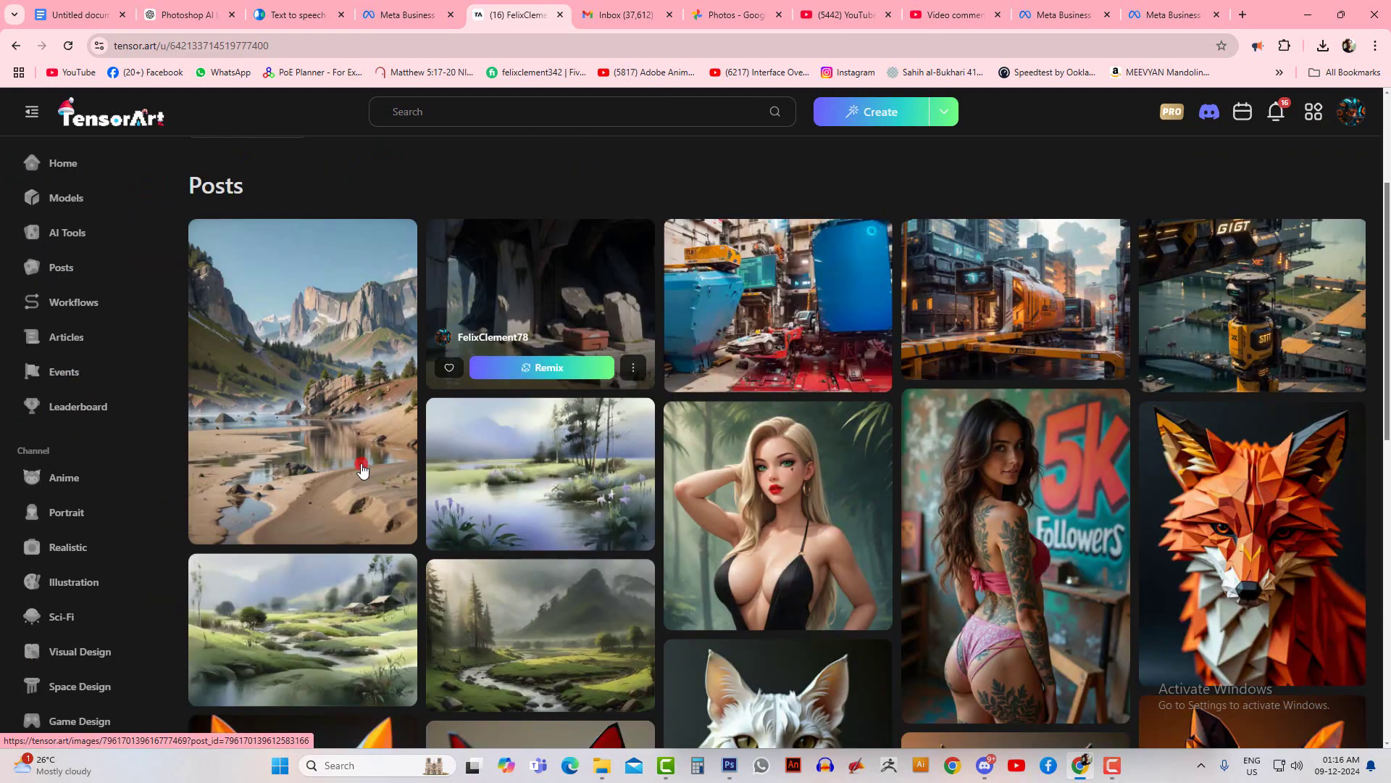
pyautogui.click(327, 391)
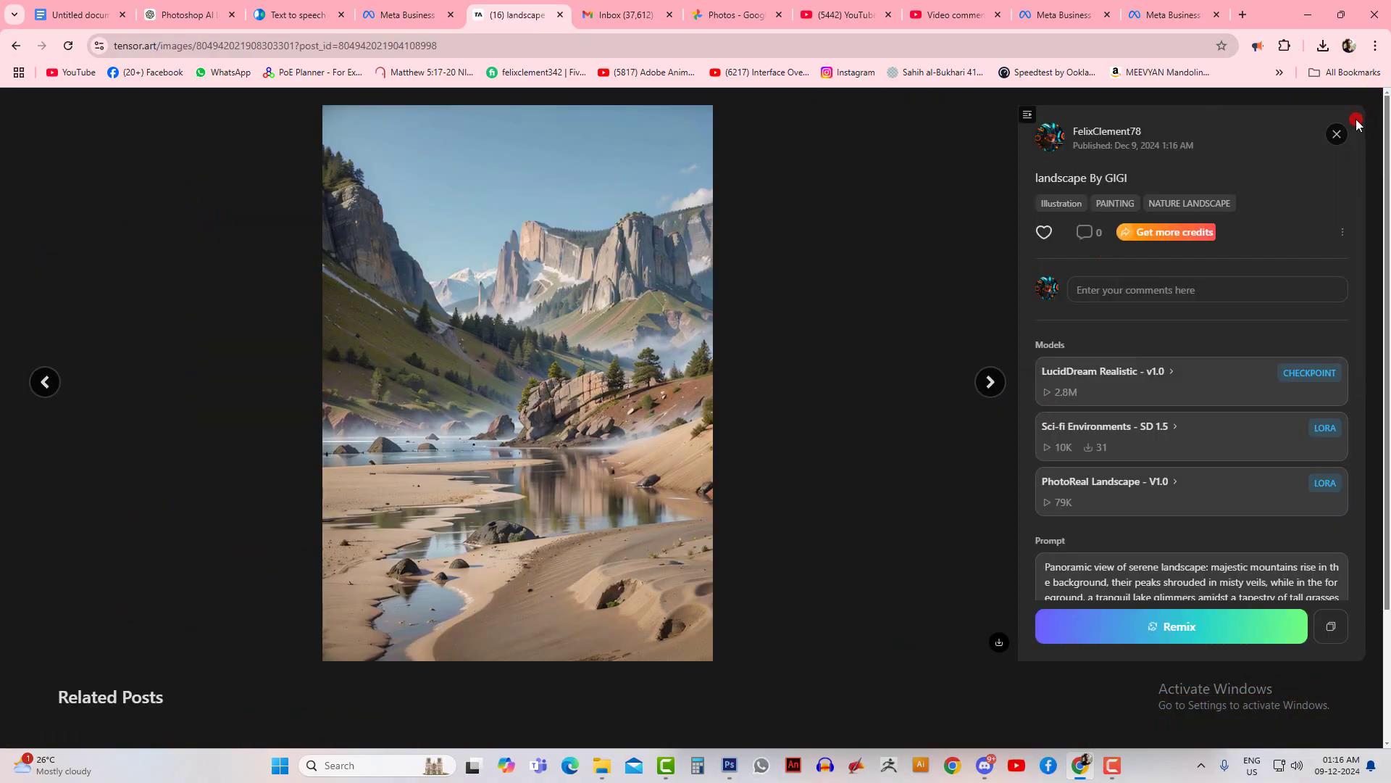
pyautogui.click(1336, 136)
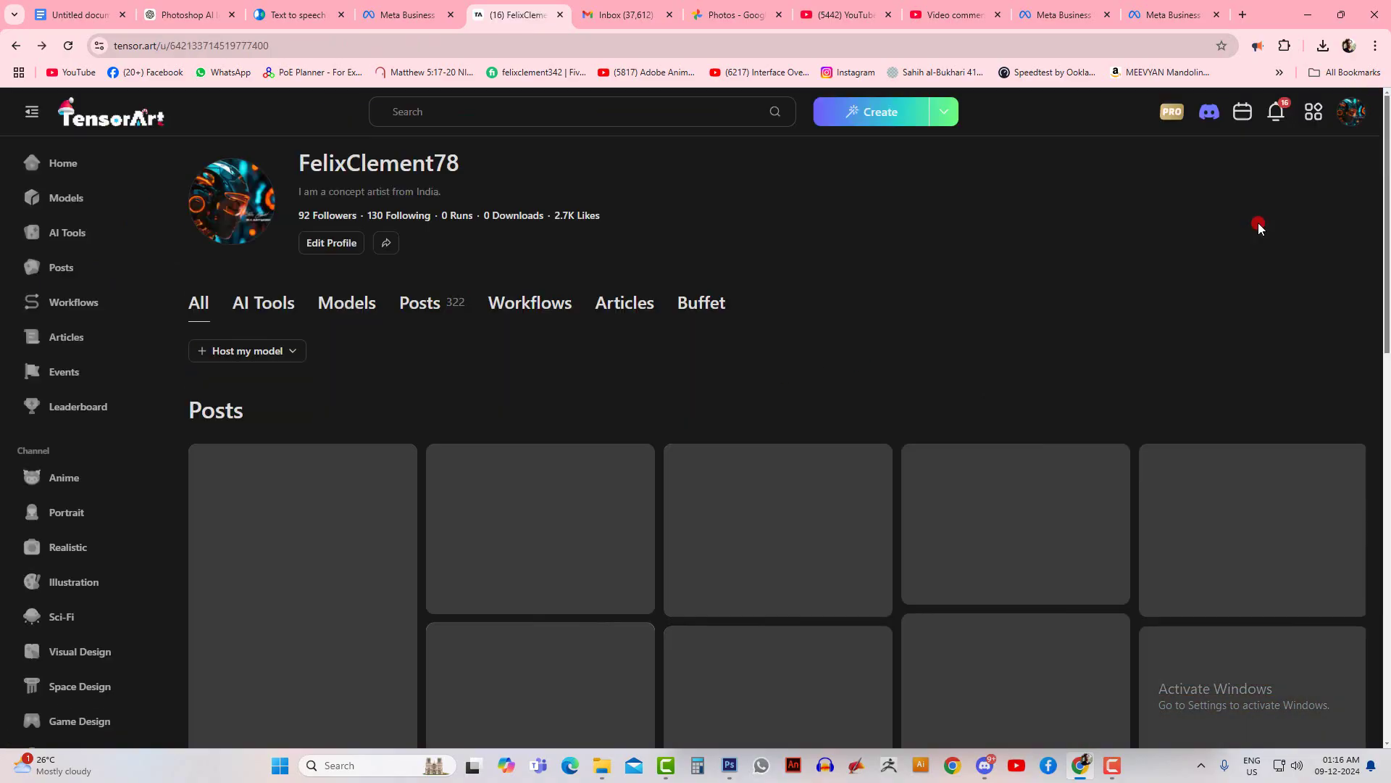